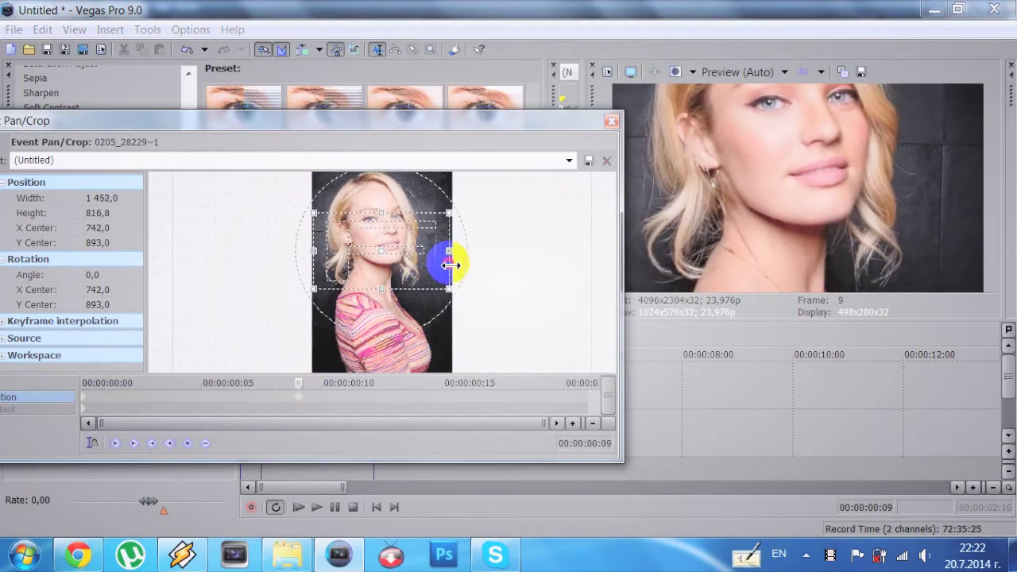
Shrink the first photo's pan/crop frame to 1 426,9 x 802,6 and move that keyframe to the end of the event
left_click_drag(449, 264, 446, 265)
left_click_drag(301, 396, 588, 396)
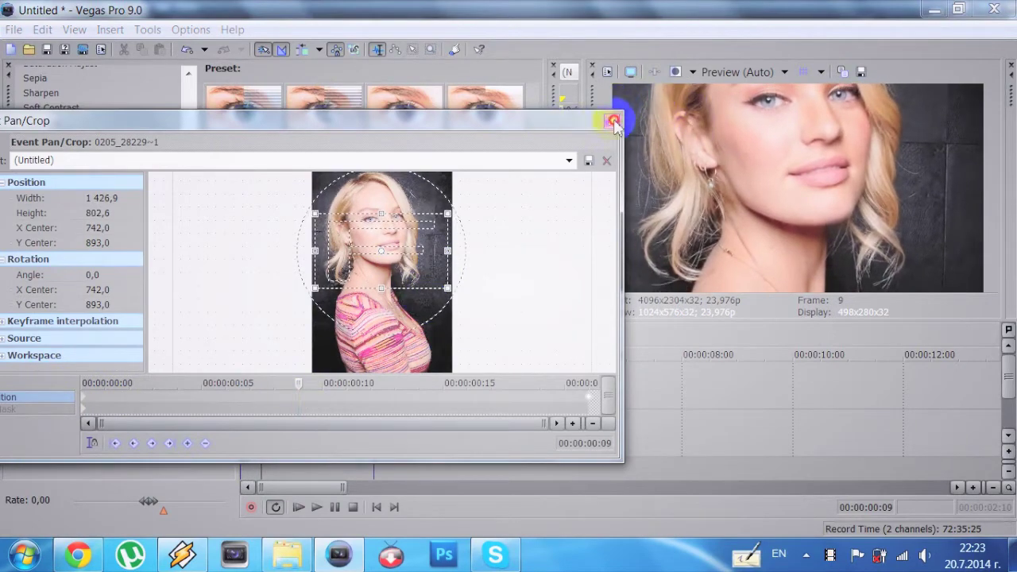
left_click(614, 121)
Play back the first photo clip to check its zoom
left_click(298, 507)
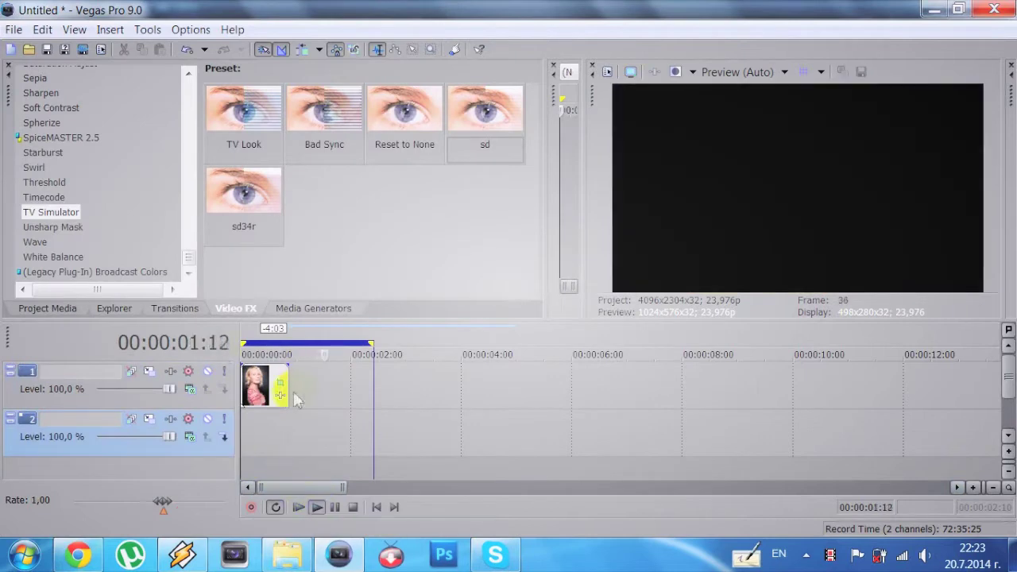
left_click(279, 392)
left_click(353, 507)
Add a fade-in at the start of the first photo clip
left_click(261, 421)
scroll(261, 421, "up", 3)
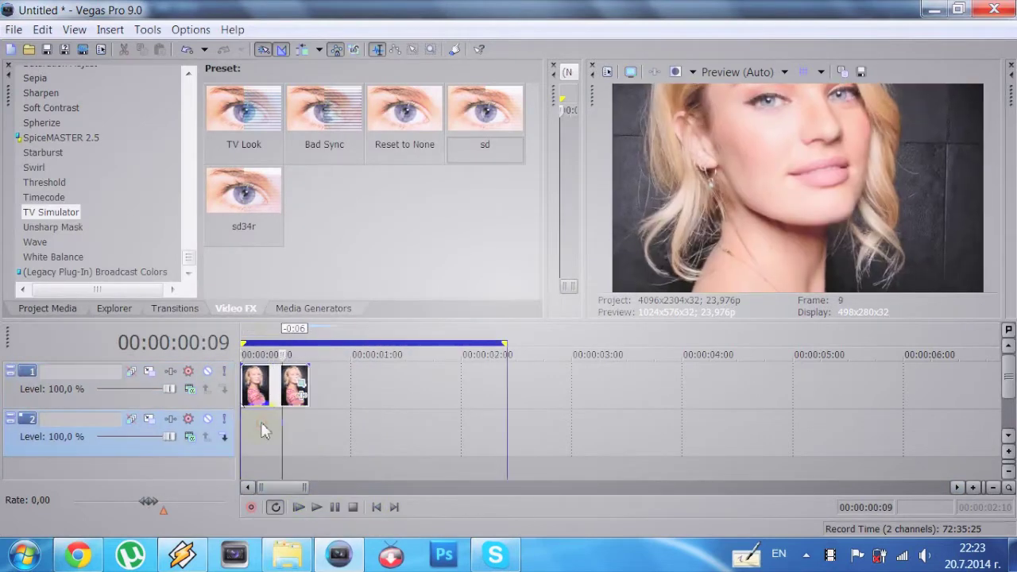
left_click_drag(280, 369, 275, 369)
Apply the Elevator preset of the NewBlue MB Roll transition to the first clip's fade-in and play it back
left_click(175, 308)
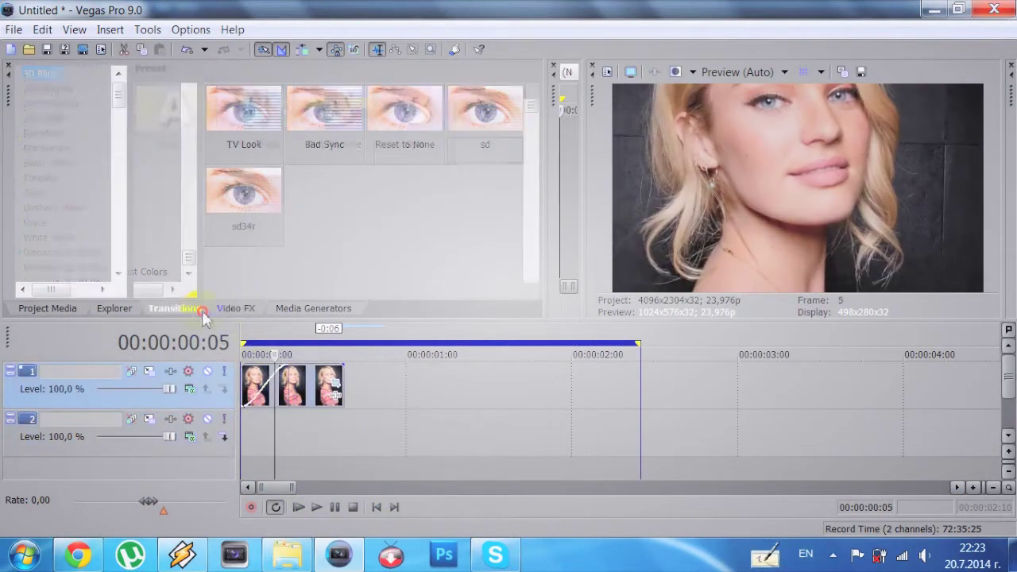
scroll(85, 207, "down", 15)
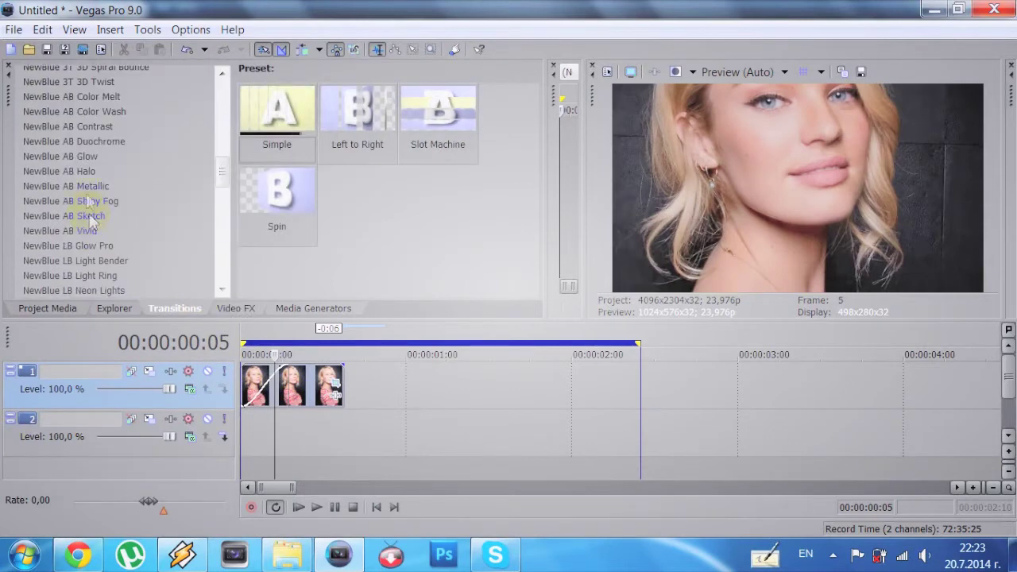
left_click(86, 168)
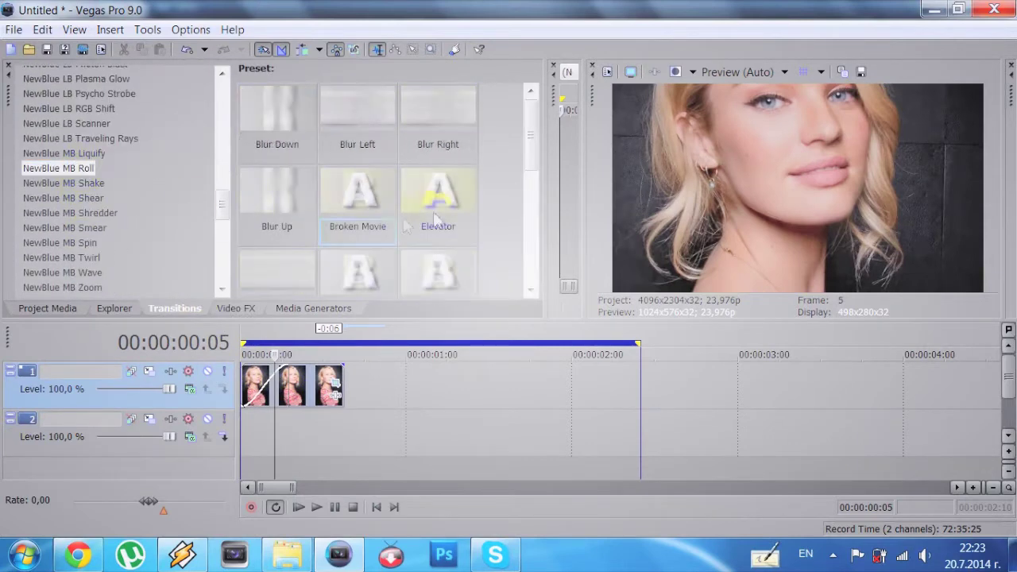
left_click_drag(357, 191, 284, 389)
left_click(513, 153)
key("space")
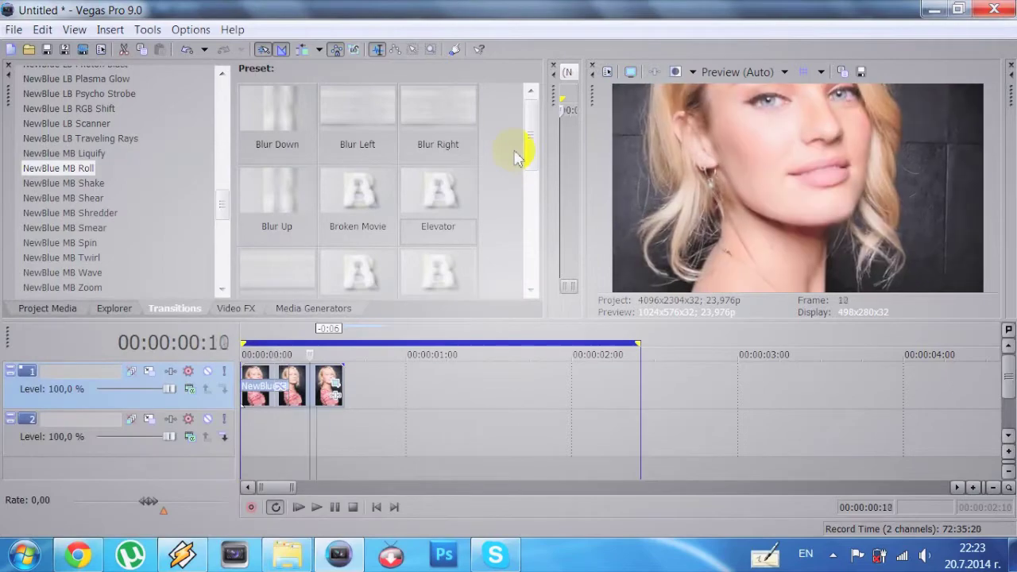
Add the photo 0205_28329~0 to track 1, overlapping the first clip by about 9 frames, and trim its end to about 00:00:00:21
left_click(287, 554)
left_click_drag(854, 292, 621, 427)
scroll(621, 427, "down", 2)
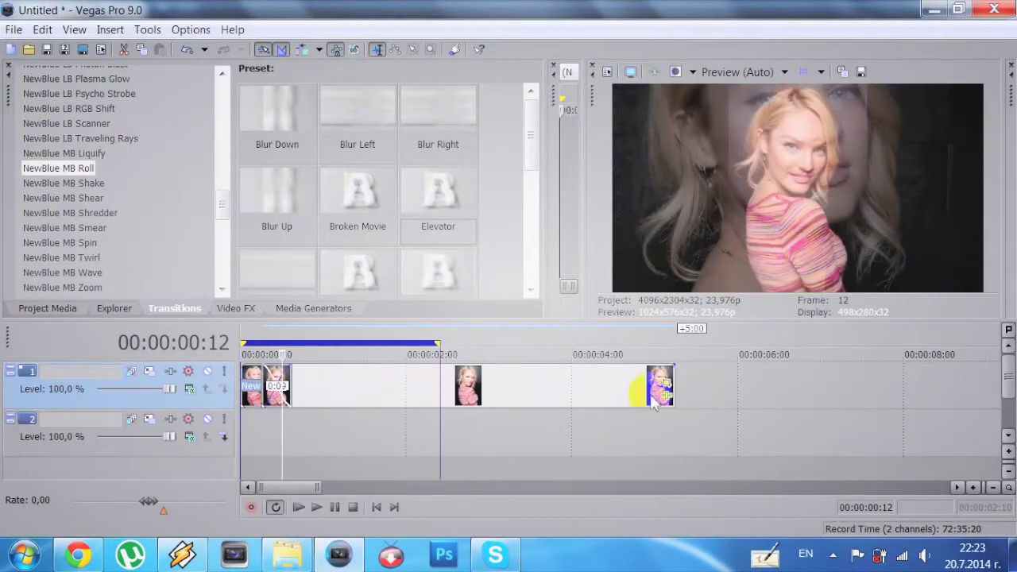
left_click_drag(677, 399, 314, 399)
left_click(304, 430)
scroll(307, 431, "up", 3)
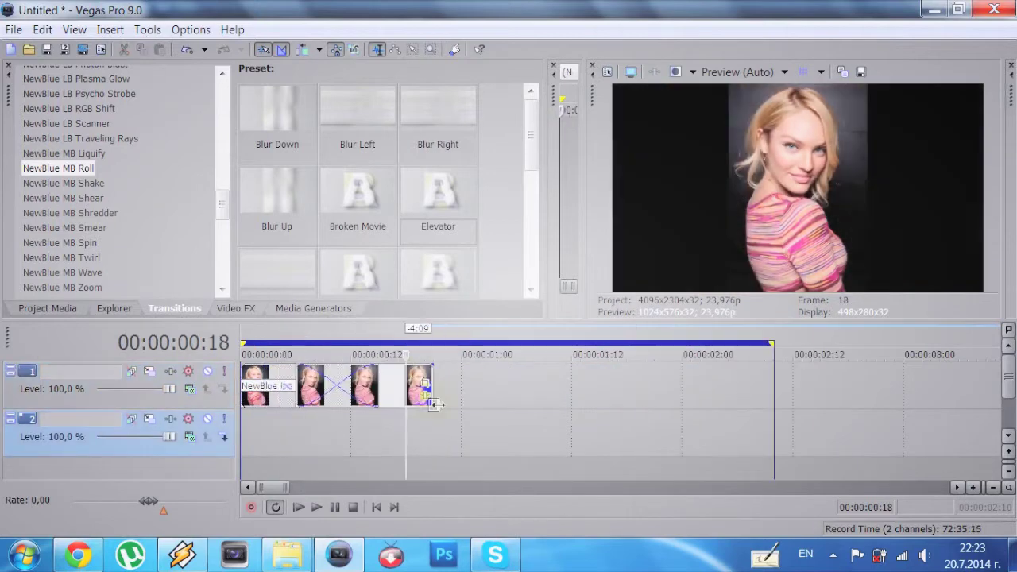
Set the second photo's pan/crop frame to 1 500,0 x 843,8 and reposition it over the face at Y center 957,0
left_click(425, 384)
right_click(418, 310)
left_click(454, 320)
left_click_drag(399, 280, 398, 265)
right_click(383, 278)
left_click(426, 325)
right_click(397, 267)
left_click(443, 312)
Shrink the second photo's crop slightly at frame 4 and move that keyframe to the end of the event
left_click(216, 384)
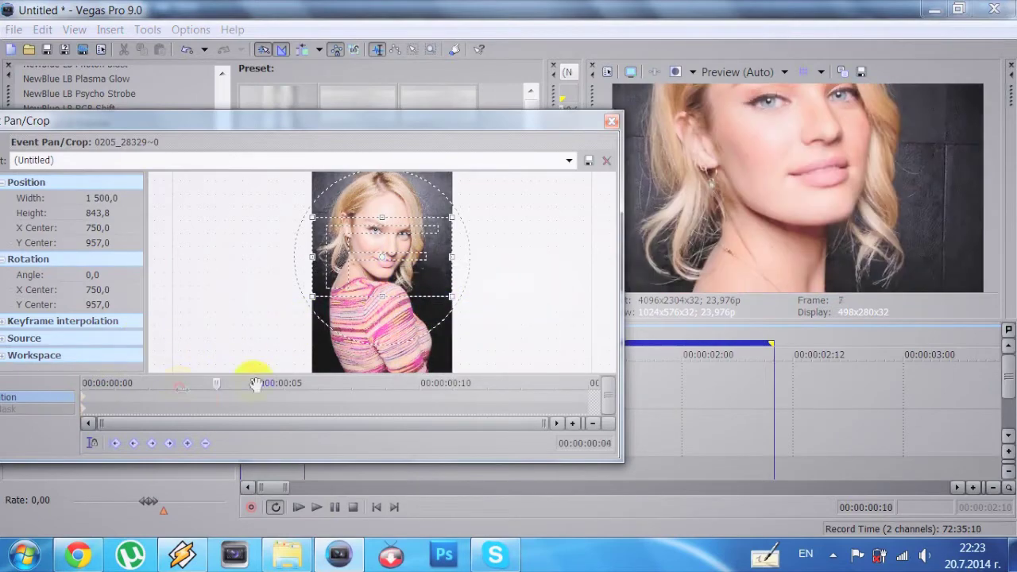
left_click_drag(452, 258, 447, 259)
left_click_drag(217, 397, 588, 396)
left_click(611, 122)
Apply the NewBlue MB Roll Elevator preset to the crossfade between the first two photos and play back the sequence
left_click_drag(407, 218, 337, 405)
left_click(516, 155)
left_click(262, 426)
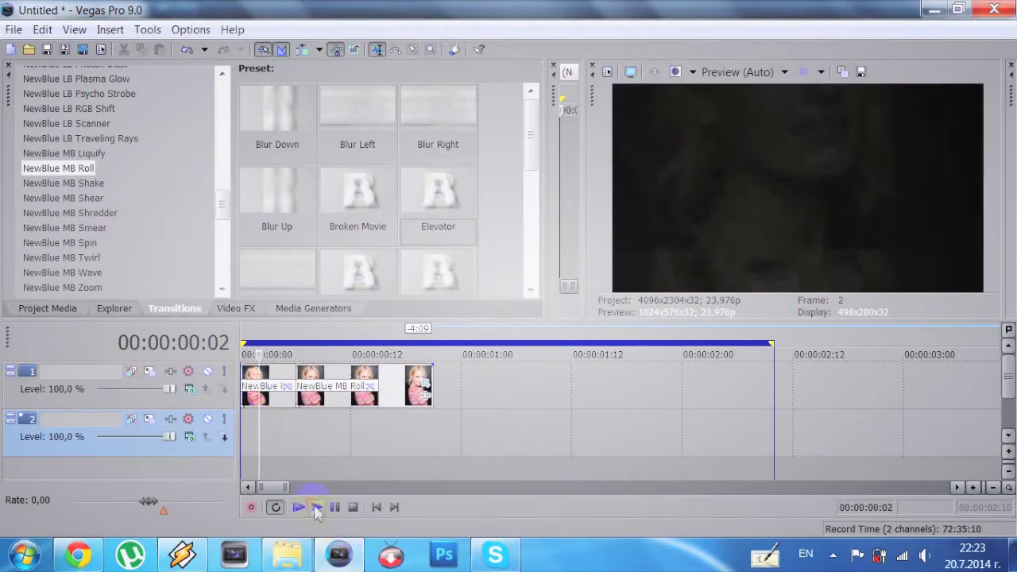
left_click(317, 508)
left_click(352, 507)
Add the photo 0203~16 to track 1, overlapping the second clip by about 7 frames, and trim its end to about 00:00:01:05
left_click(378, 398)
left_click(370, 425)
left_click(287, 555)
left_click(518, 247)
left_click_drag(516, 239, 651, 451)
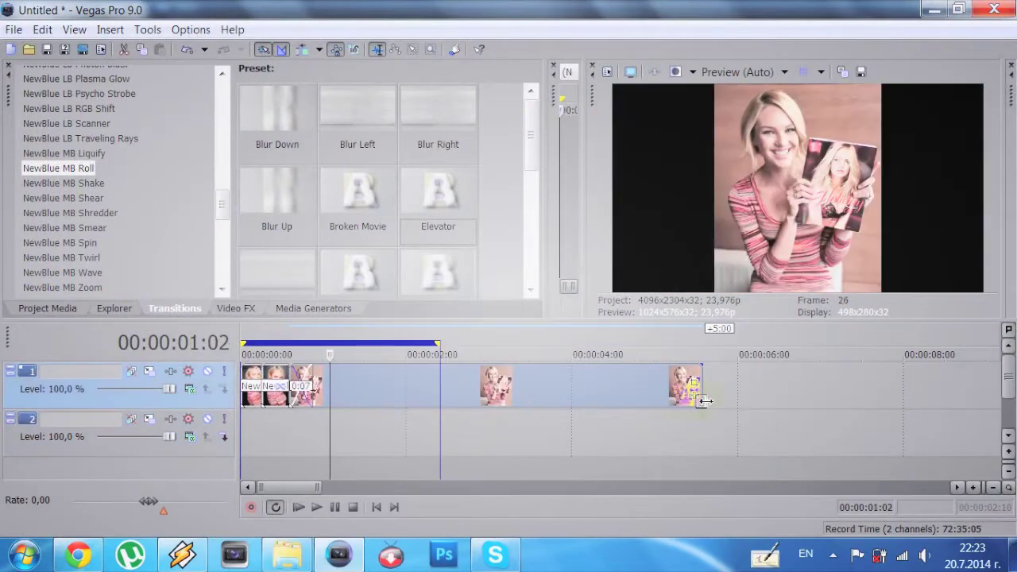
left_click_drag(699, 401, 345, 395)
left_click(319, 441)
scroll(319, 441, "up", 2)
left_click_drag(452, 394, 434, 387)
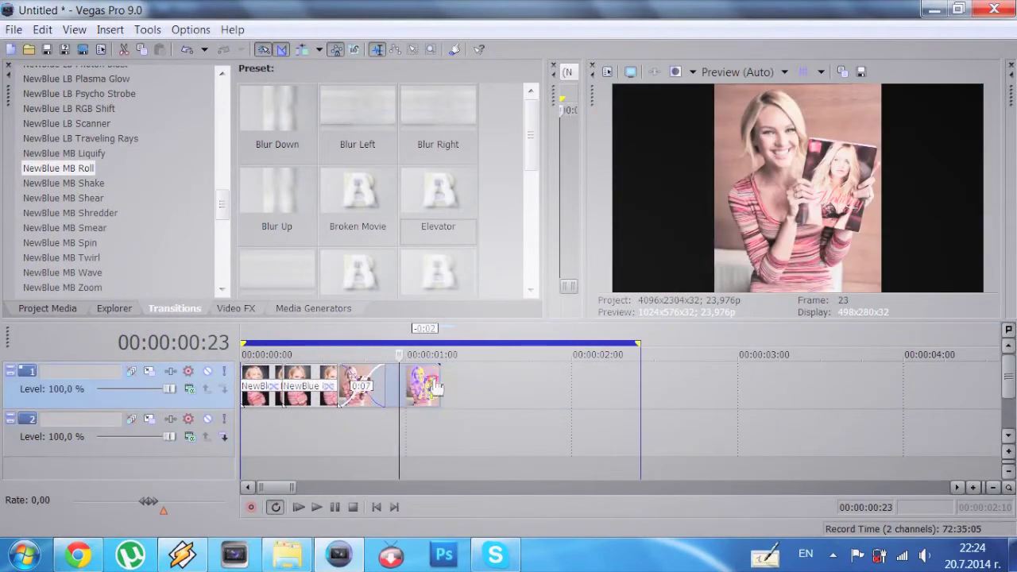
Set the third photo's pan/crop frame to 2 241,0 x 1 260,6, centered at X 1 200,5 and Y 1 156,0
left_click(433, 386)
right_click(365, 246)
left_click(417, 316)
left_click_drag(490, 275, 483, 274)
left_click_drag(418, 259, 382, 213)
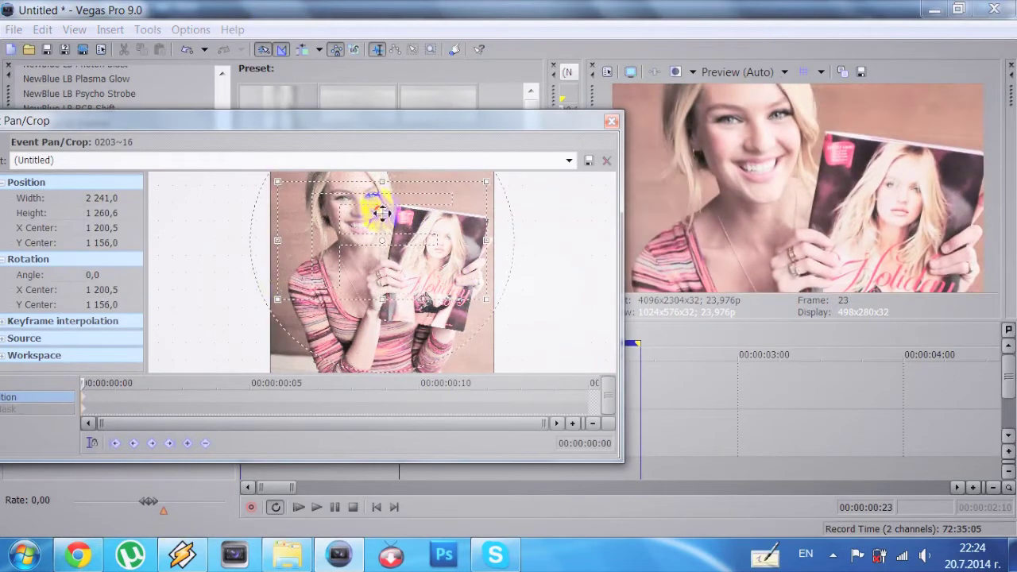
Widen the third photo's crop to 2 285,8 x 1 285,8 at frame 6 as a second keyframe
left_click_drag(83, 385, 290, 349)
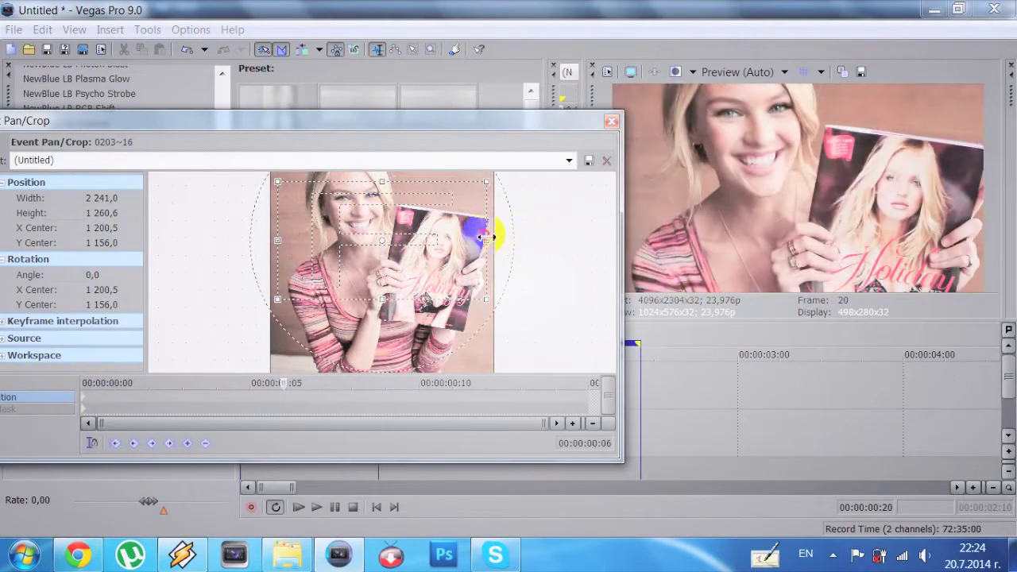
left_click_drag(487, 236, 493, 235)
left_click(612, 121)
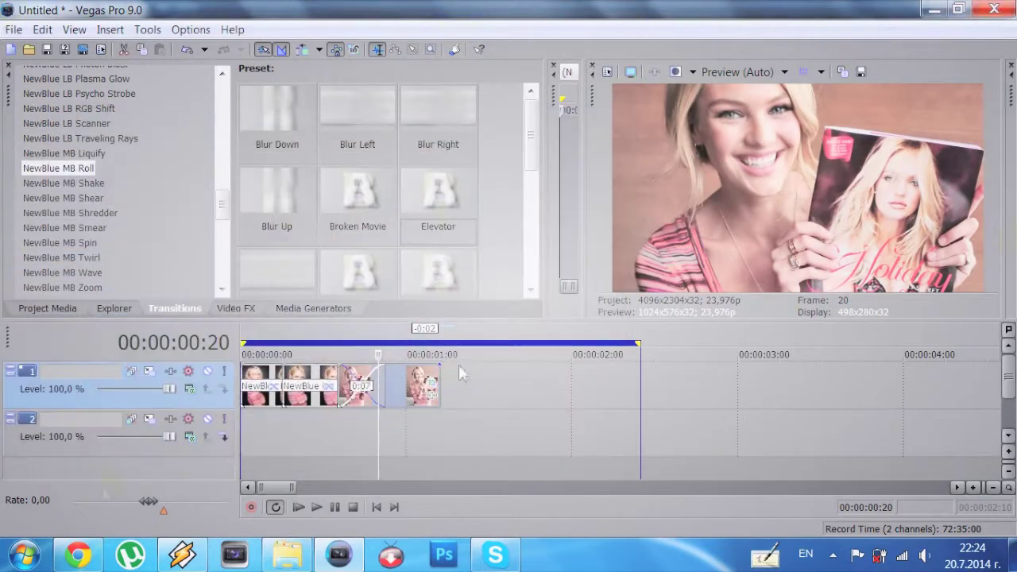
Apply the Soft Contrast preset Warm Vignettefdfg to the third photo and set its contrast and diffusion to 0.00
left_click(235, 312)
scroll(51, 230, "up", 3)
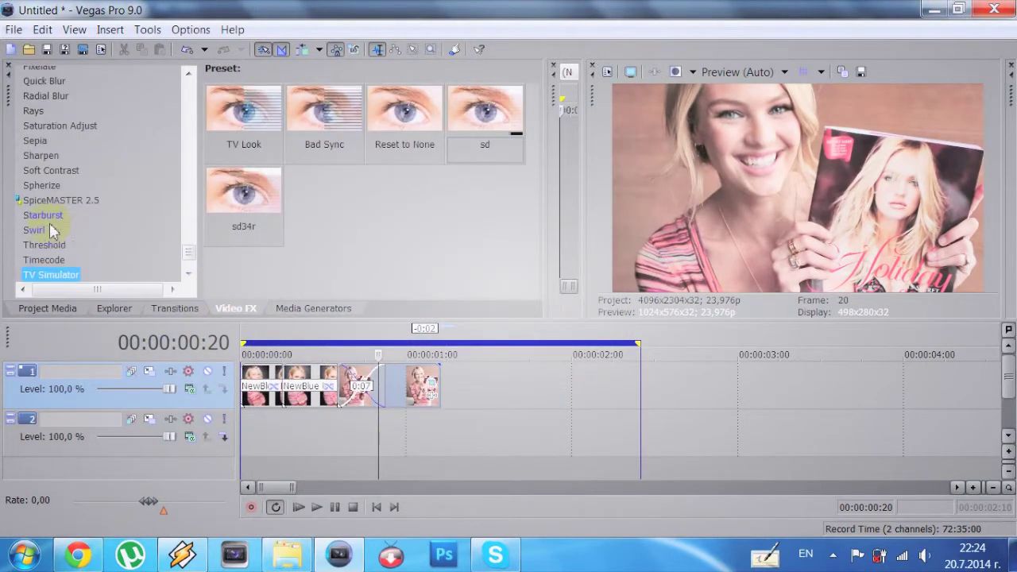
left_click(51, 230)
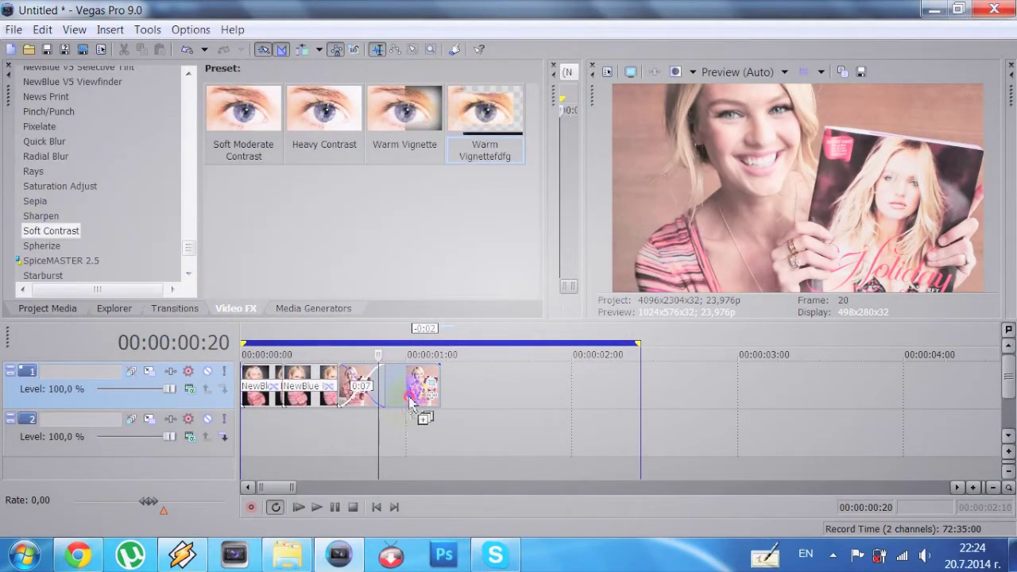
left_click_drag(410, 401, 411, 403)
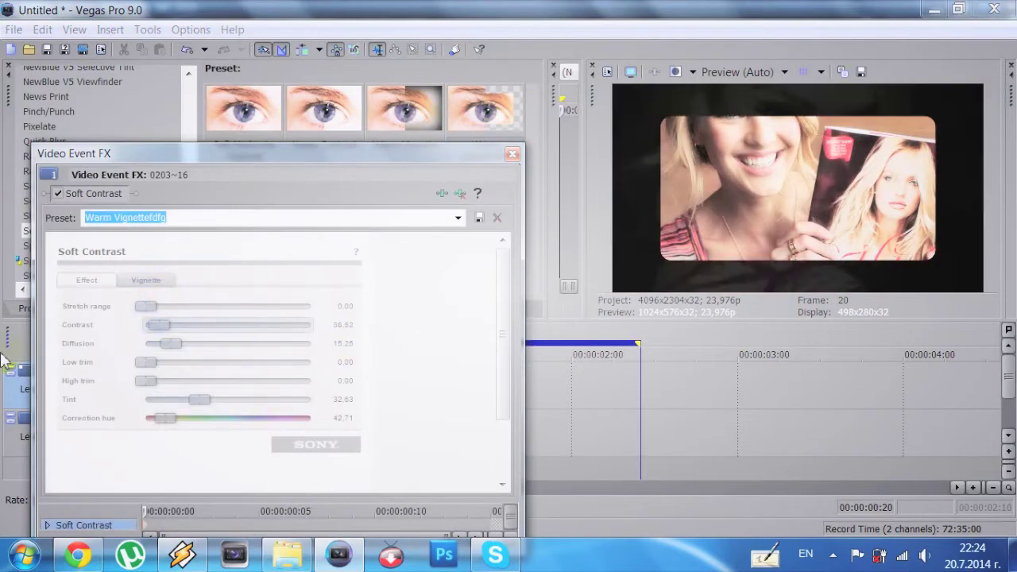
left_click_drag(169, 343, 30, 356)
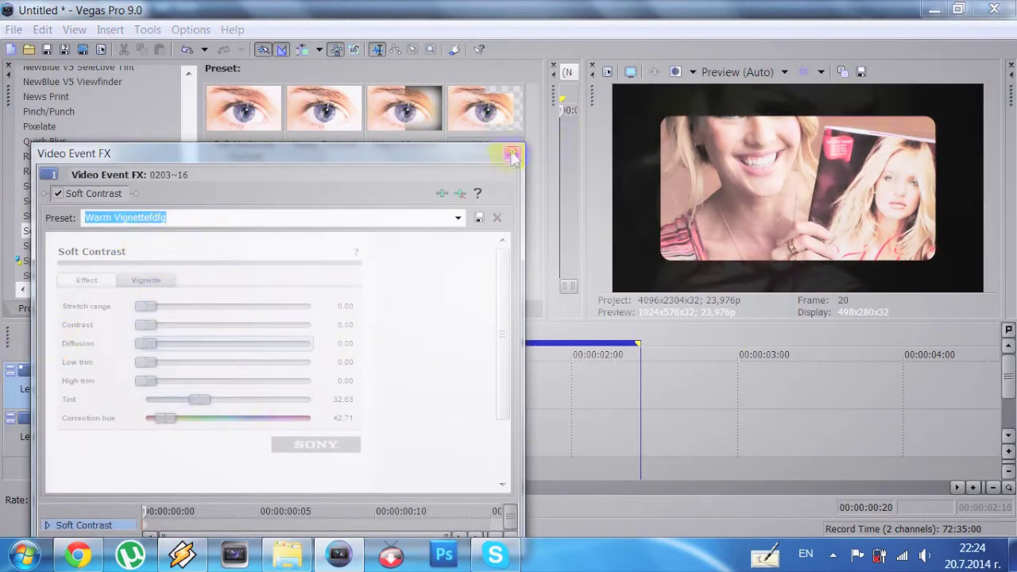
left_click(513, 156)
Delete the third photo's end pan/crop keyframe and enlarge its starting crop to 2 913,0 x 1 638,6
left_click(432, 371)
right_click(595, 384)
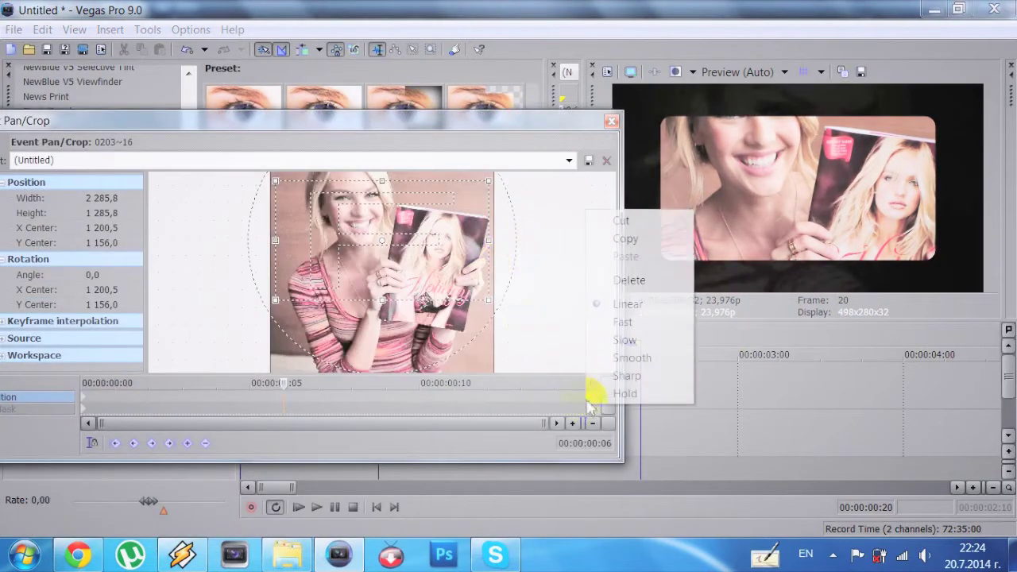
left_click(632, 291)
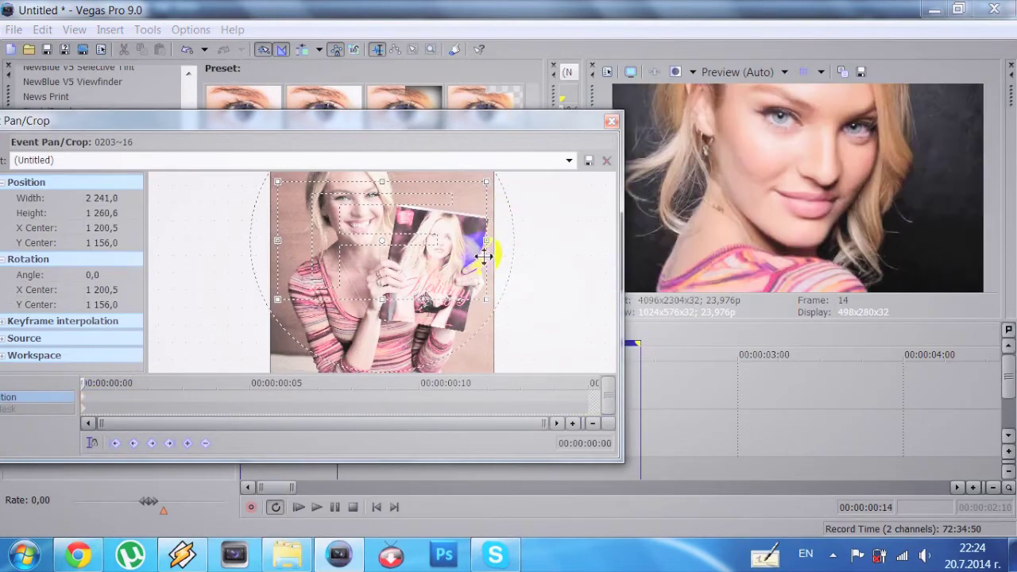
left_click_drag(485, 249, 509, 262)
left_click_drag(459, 124, 24, 229)
left_click(420, 419)
left_click_drag(124, 227, 124, 164)
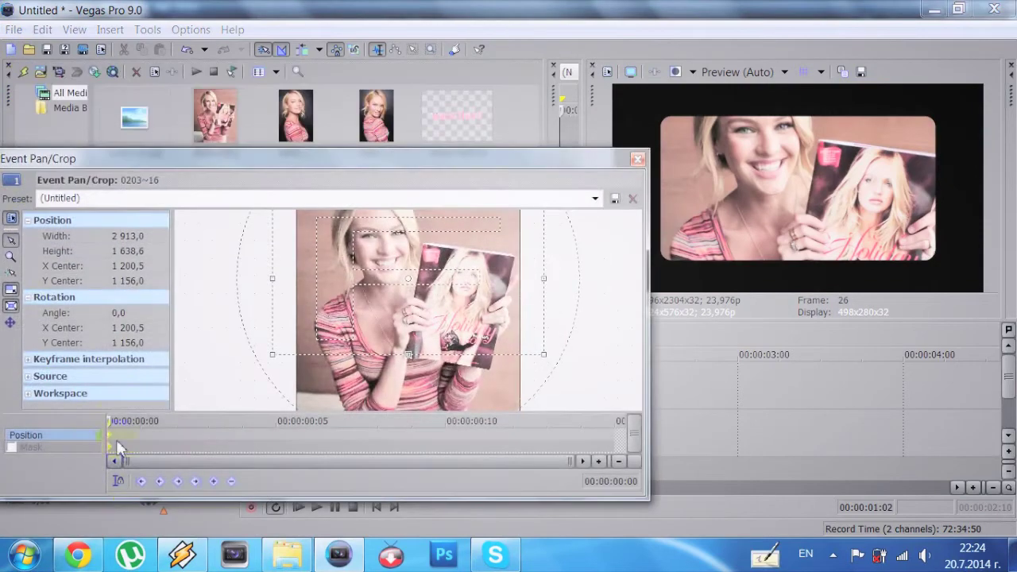
Enlarge the third photo's crop further with a keyframe at the end of the event
left_click_drag(568, 314, 554, 358)
left_click_drag(545, 422, 177, 438)
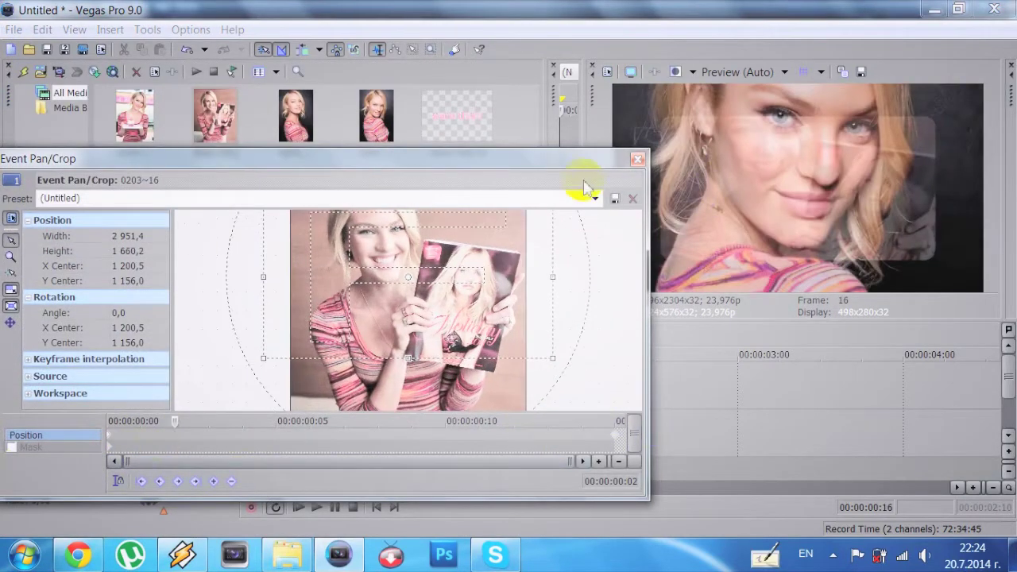
left_click(637, 160)
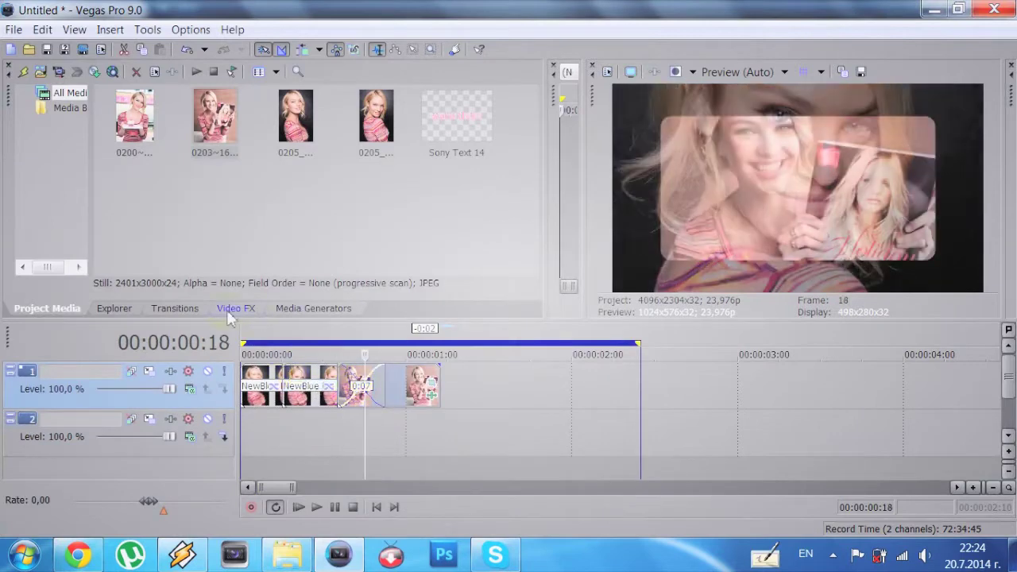
Apply the Straight Zoom preset of the NewBlue MB Zoom transition to the crossfade between the second and third photos
left_click(230, 310)
left_click(175, 308)
left_click(47, 147)
scroll(85, 175, "down", 1)
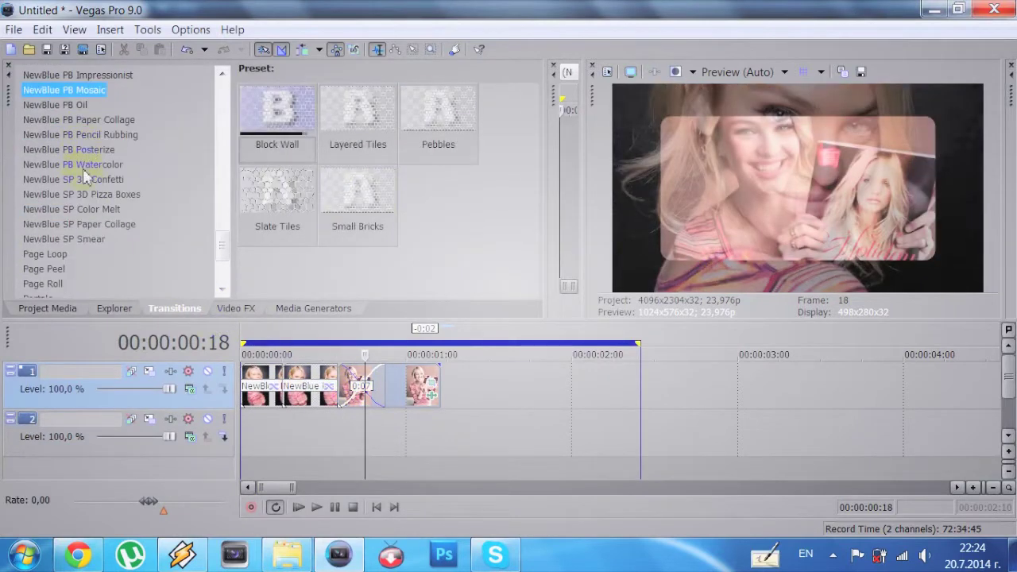
scroll(85, 175, "up", 5)
left_click(85, 228)
left_click_drag(278, 193, 370, 395)
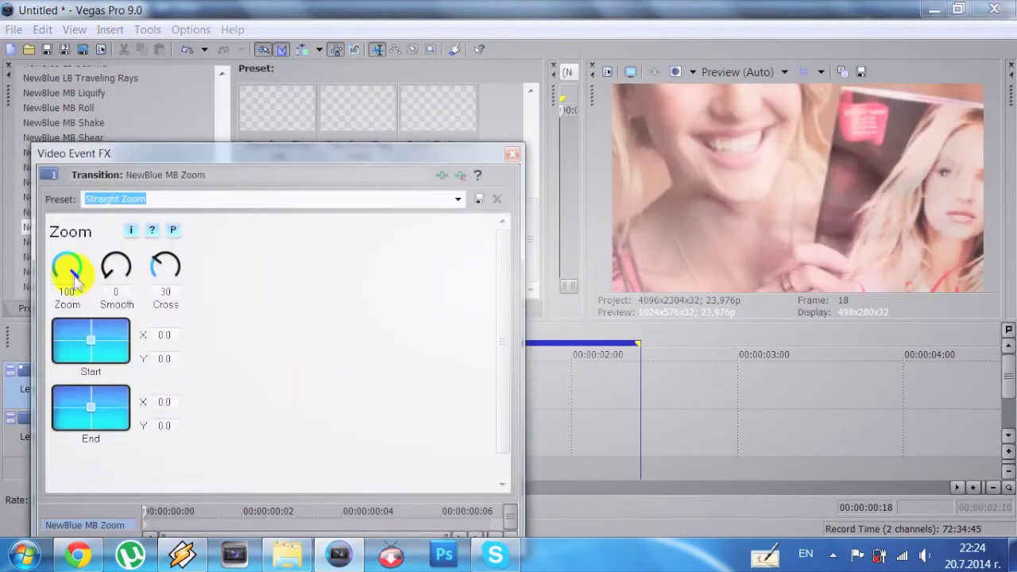
left_click(513, 154)
Animate track 1's motion by shrinking its frame to 2 248,33 x 1 264,68 at frame 22 and tilting it clockwise
left_click(132, 371)
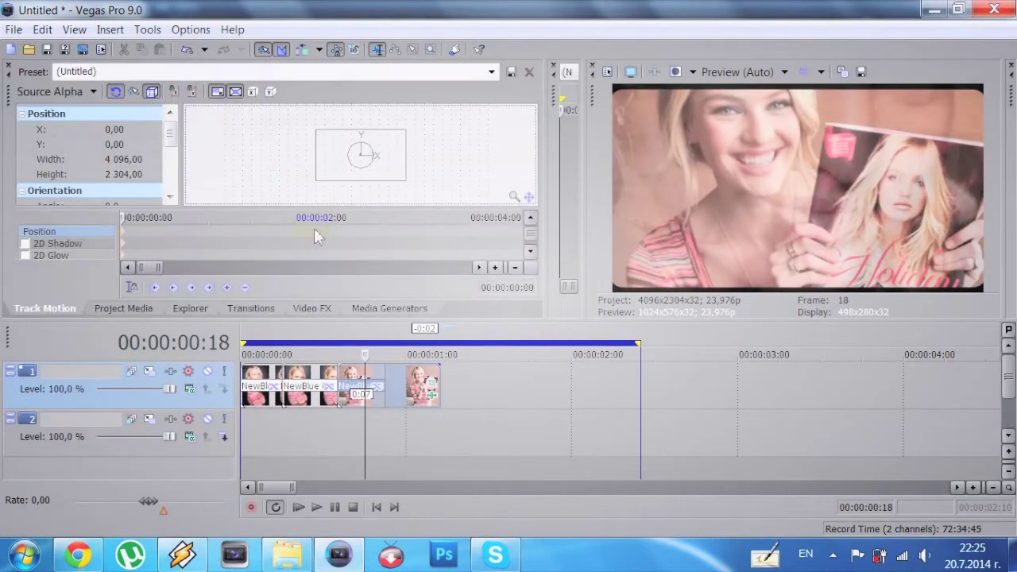
left_click_drag(133, 223, 198, 220)
left_click(361, 161)
left_click_drag(406, 181, 387, 167)
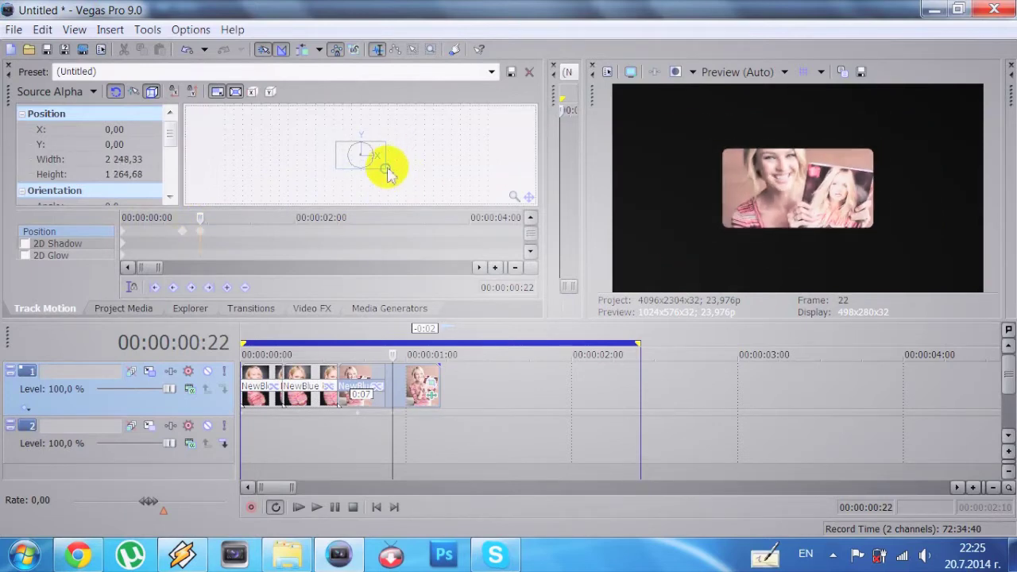
scroll(442, 390, "up", 4)
left_click_drag(385, 133, 380, 162)
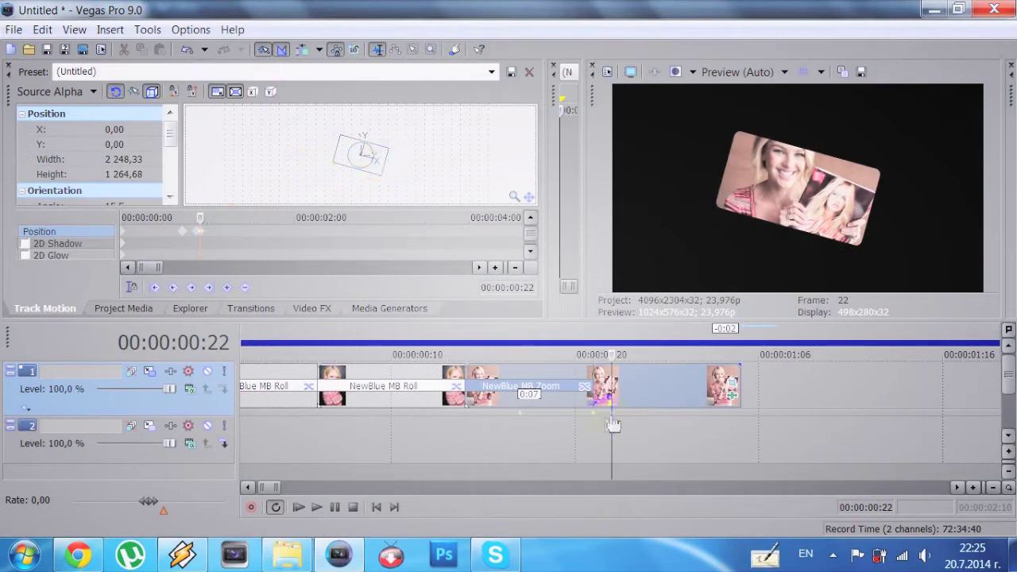
Remove the extra track motion keyframe near frame 22 on track 1
left_click(556, 415)
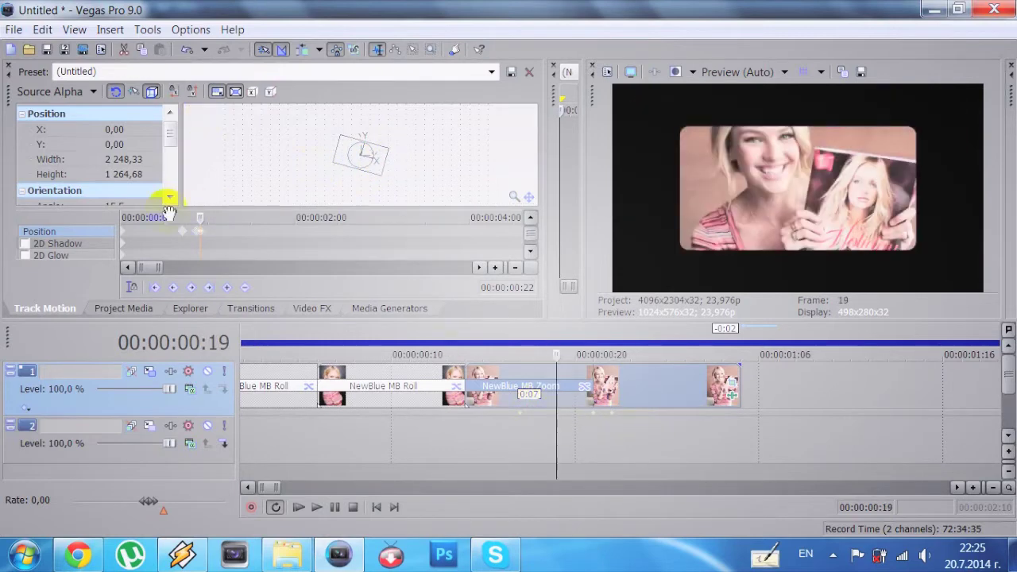
left_click(295, 226)
left_click(315, 231)
right_click(303, 232)
left_click(343, 305)
Rotate track 1's motion frame counterclockwise at 00:00:01:08, shrink it to 1 986,98 x 1 117,67 and shift that keyframe slightly later
left_click_drag(254, 221, 435, 220)
left_click_drag(373, 163, 377, 155)
right_click(457, 242)
left_click(477, 313)
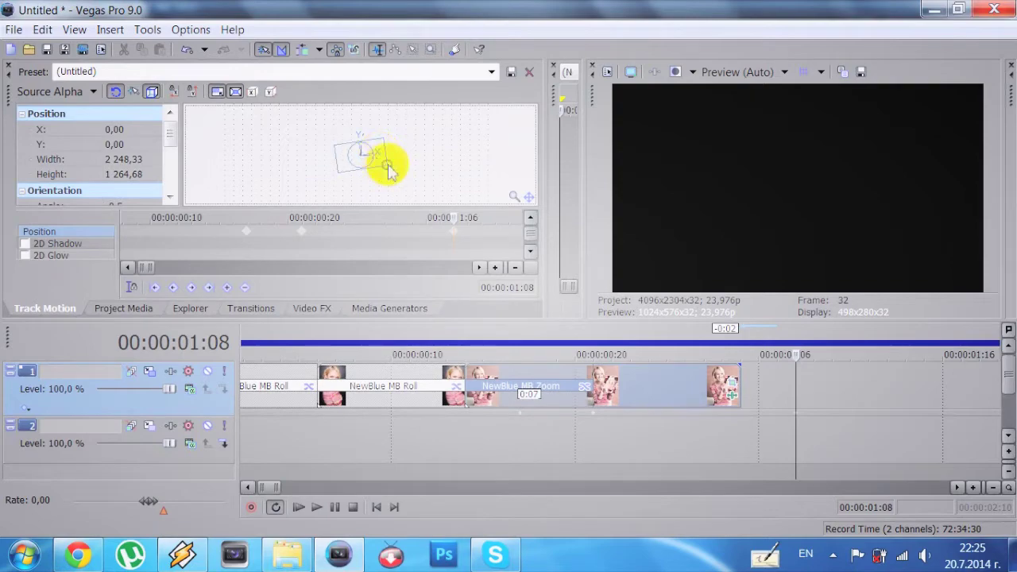
scroll(606, 418, "down", 1)
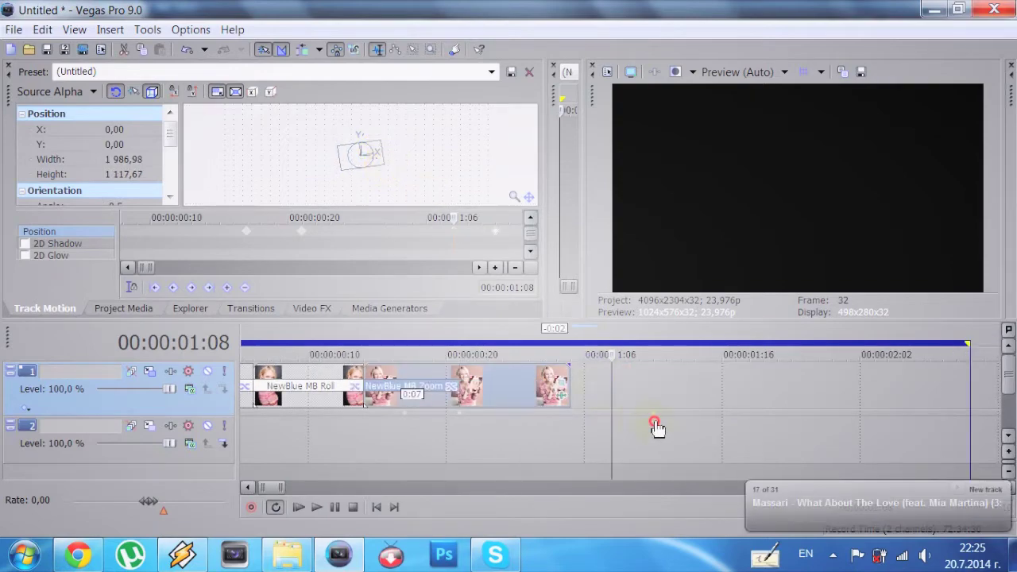
Add the photo 0201~17 to track 1, overlapping the third clip, and trim its end to about 00:00:01:12
left_click(490, 408)
left_click(335, 555)
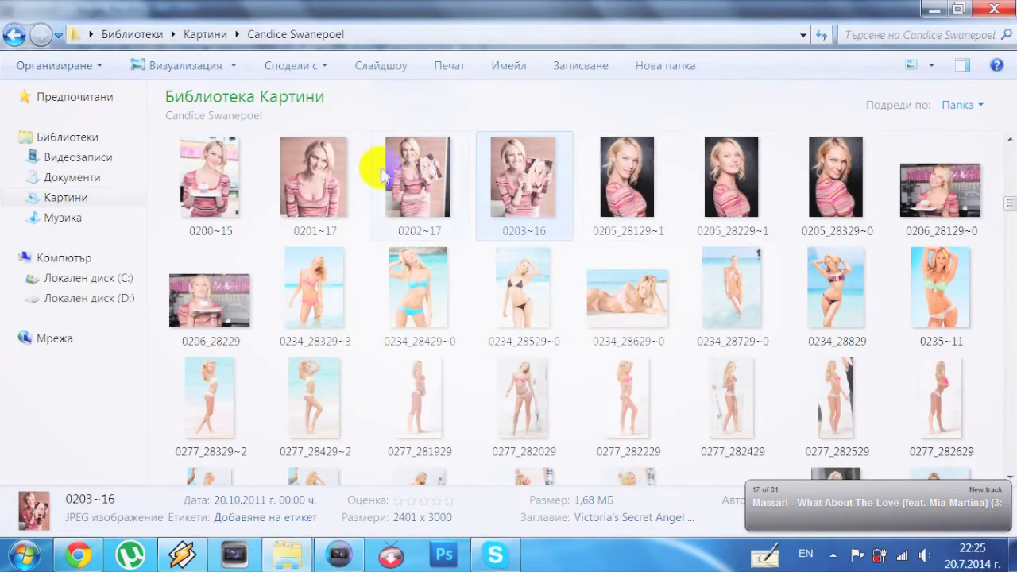
left_click_drag(317, 179, 477, 401)
scroll(652, 436, "down", 3)
left_click_drag(888, 381, 403, 476)
left_click(387, 396)
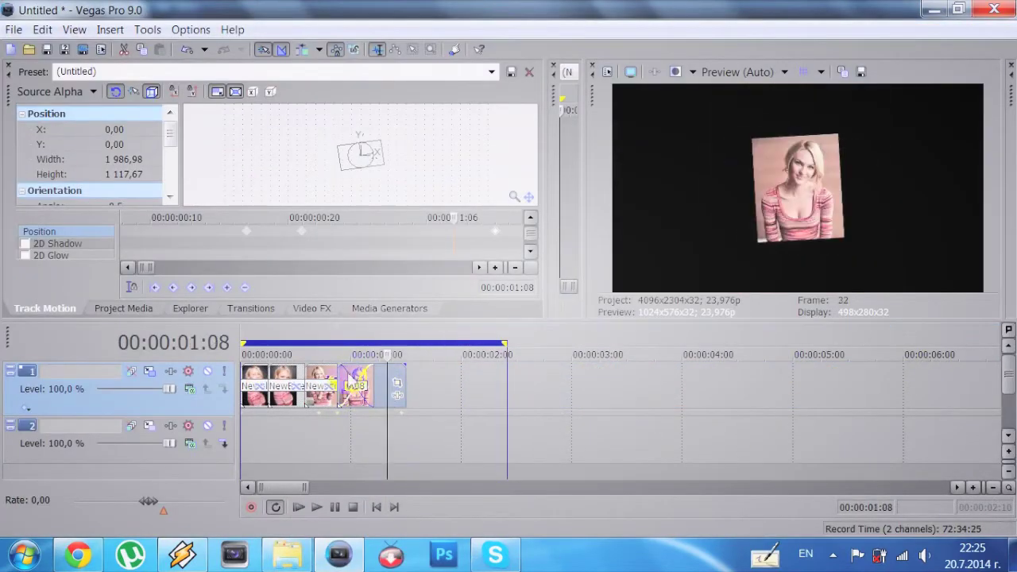
Apply the NewBlue 3T 3D Flip transition with the ergg preset to the overlap between the third and fourth photos on track 1
left_click(252, 308)
scroll(119, 226, "up", 1)
left_click(72, 168)
scroll(76, 165, "up", 1)
scroll(76, 165, "down", 2)
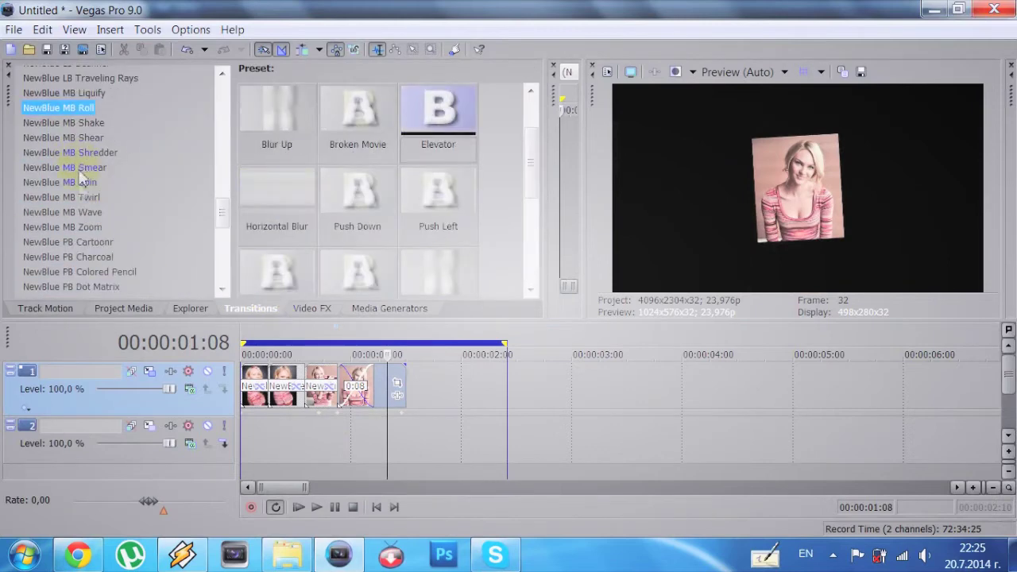
left_click(78, 182)
scroll(79, 237, "up", 15)
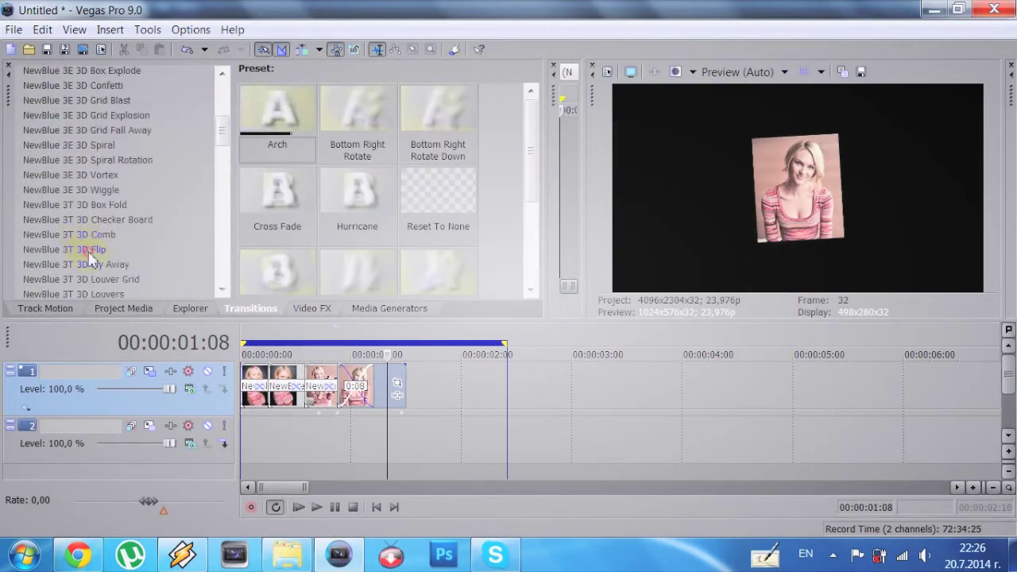
left_click(79, 248)
scroll(343, 239, "down", 1)
left_click_drag(438, 193, 358, 389)
left_click(520, 157)
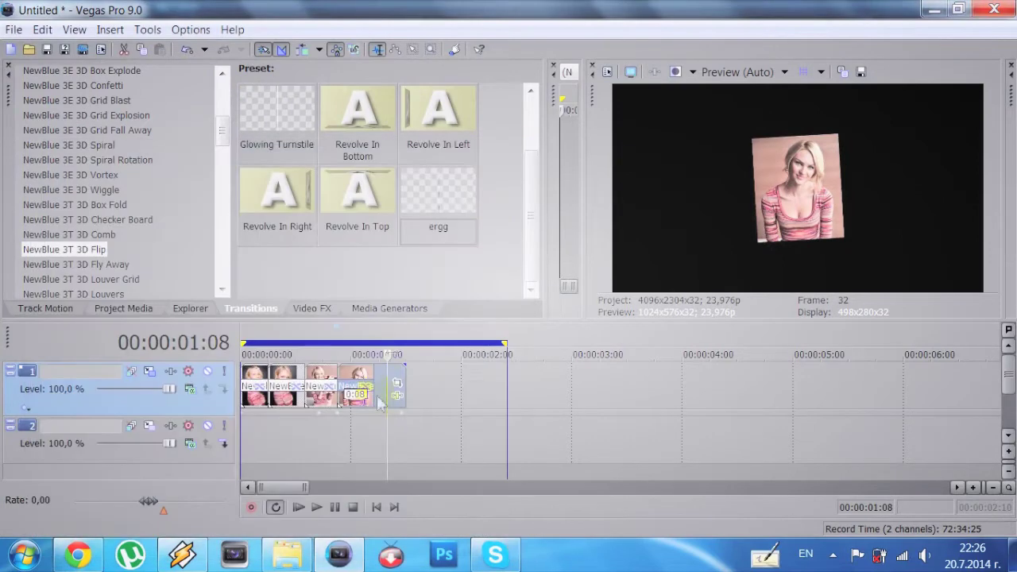
Match the pan/crop frame of photo 0201~17 to the output aspect ratio
left_click(397, 384)
right_click(401, 385)
left_click(457, 383)
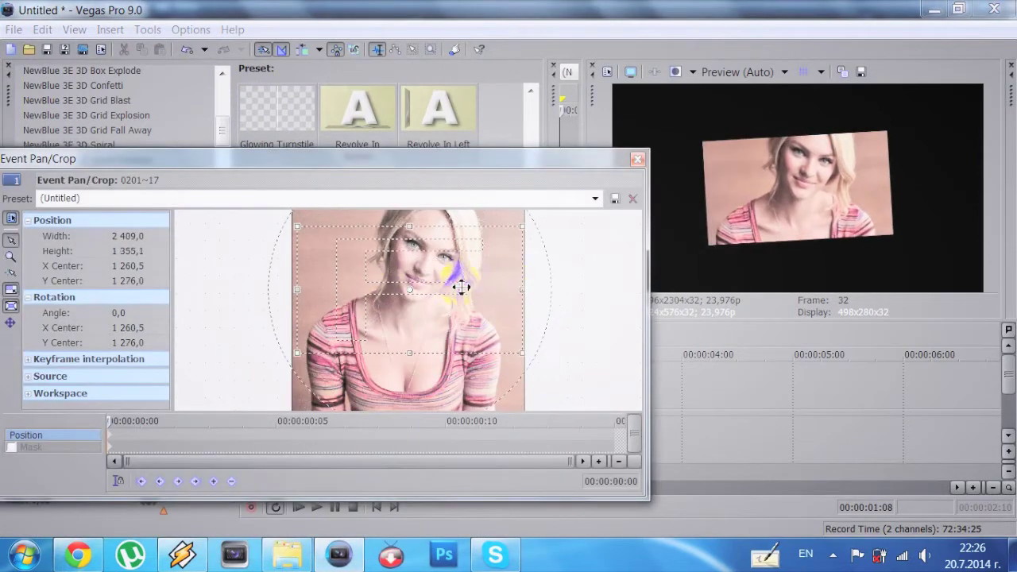
left_click(638, 162)
Apply the Soft Contrast effect with the Warm Vignettefdfg preset to photo 0201~17
left_click(304, 309)
left_click_drag(396, 338, 390, 386)
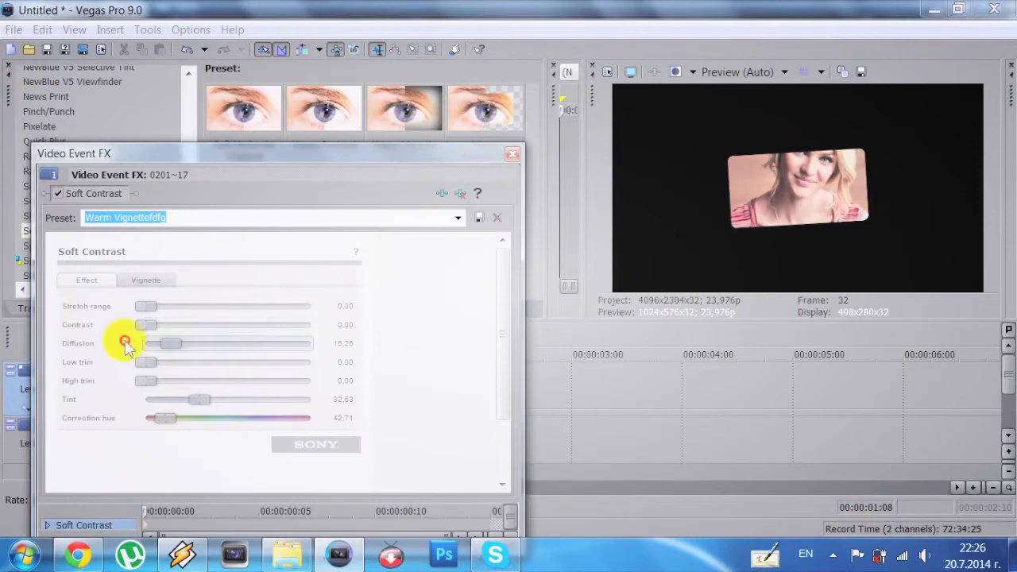
left_click(513, 153)
Animate a slight zoom on photo 0201~17 with pan/crop keyframes, enlarging the starting crop to about 2 889 x 1 625
left_click(397, 379)
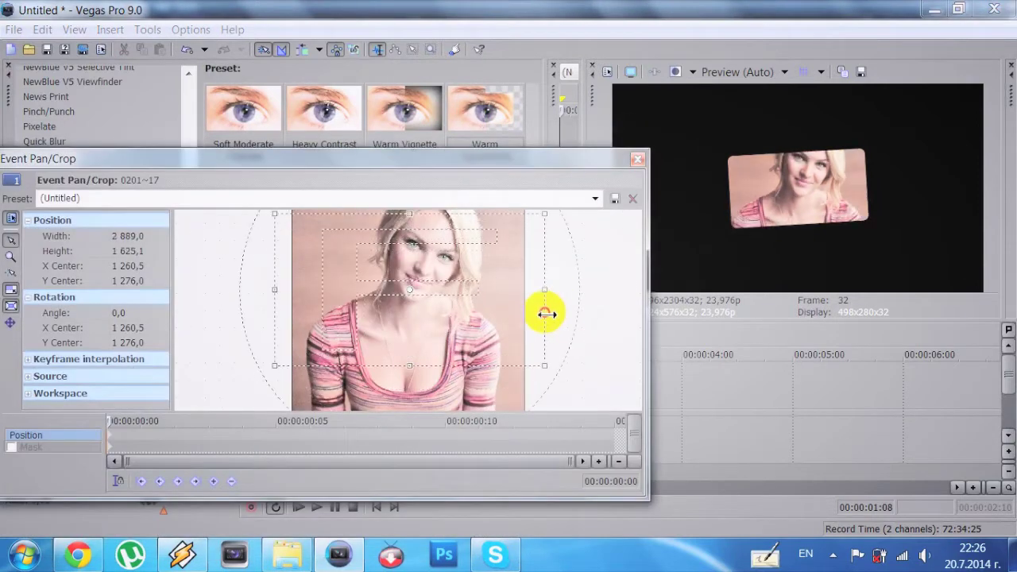
left_click_drag(119, 420, 344, 419)
mouse_move(547, 367)
left_mouse_down()
mouse_move(559, 357)
mouse_move(538, 362)
left_mouse_up()
left_click(637, 158)
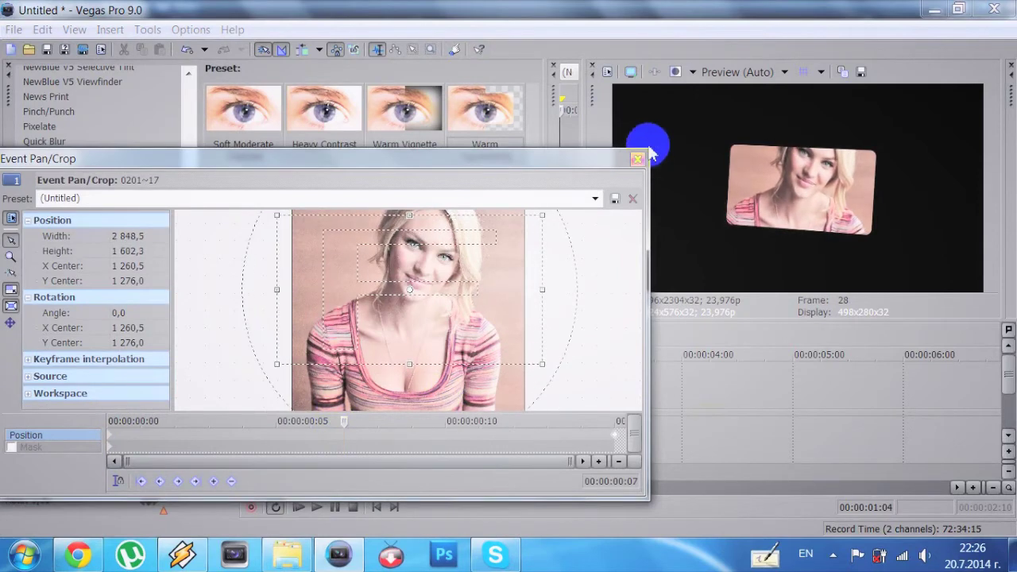
Add the Zoom transition with the Zoom Out, Center preset to the end of the last photo on track 1
left_click(389, 410)
left_click(251, 308)
scroll(86, 238, "down", 10)
left_click(35, 287)
left_click_drag(429, 199, 394, 388)
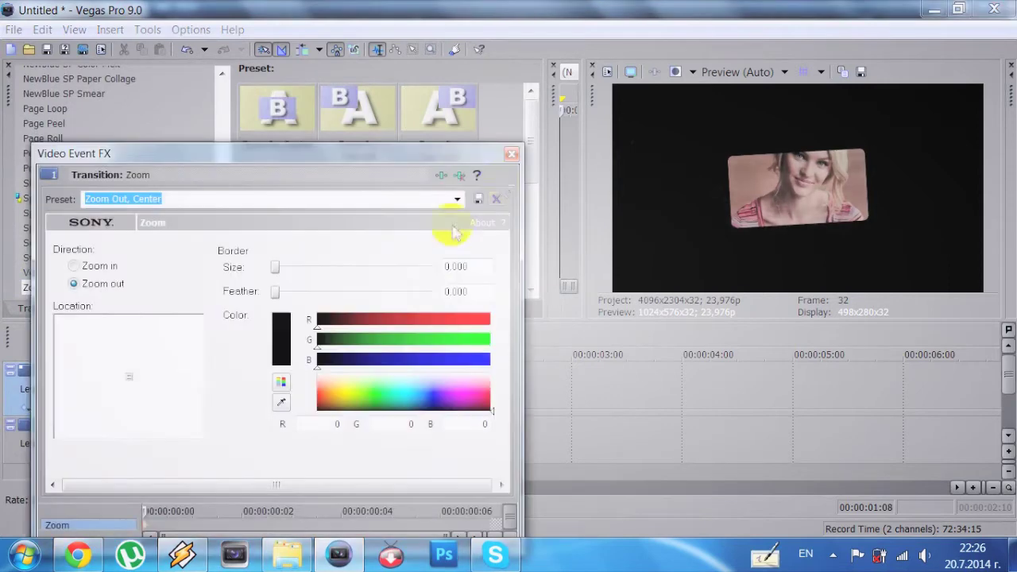
left_click(514, 152)
Set the loop region from the start to 00:00:01:12 and play the photo sequence
left_click(406, 415)
left_click(393, 415)
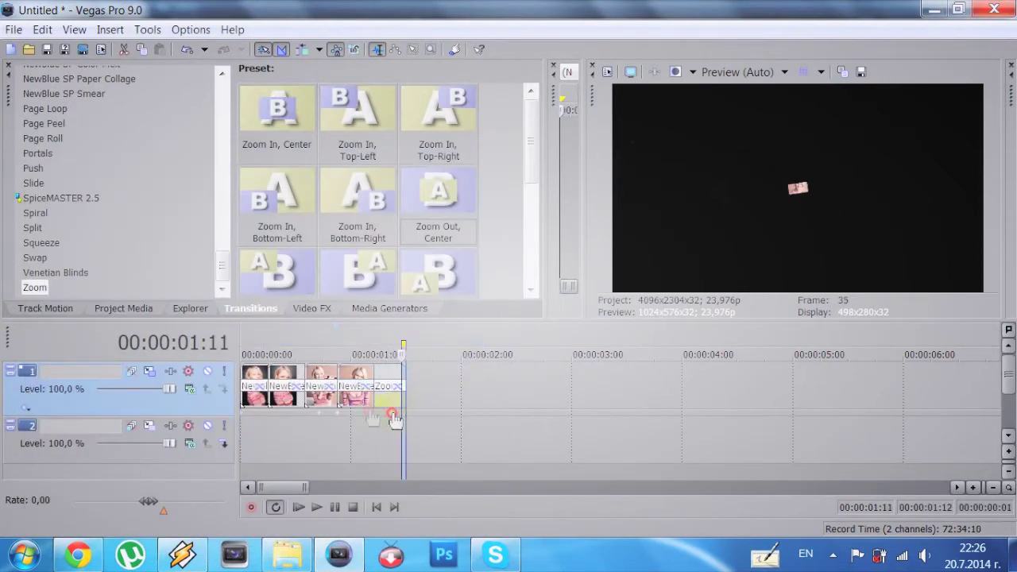
left_click_drag(401, 338, 241, 342)
left_click(318, 507)
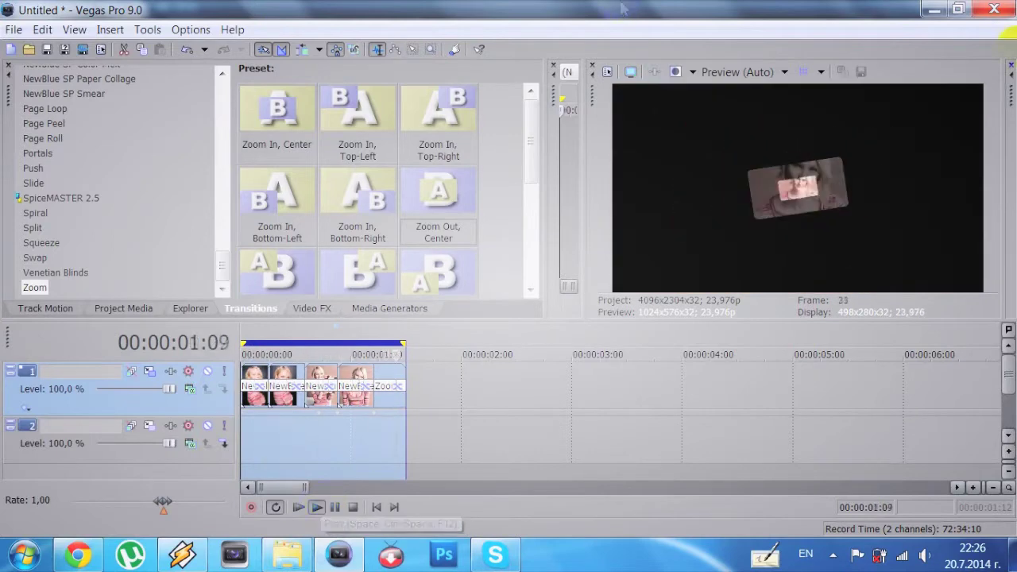
left_click(353, 507)
Insert a third video track with a White Solid Color clip and trim the clip's end to 00:00:01:12
left_click(390, 308)
right_click(352, 446)
left_click(408, 268)
left_click(46, 149)
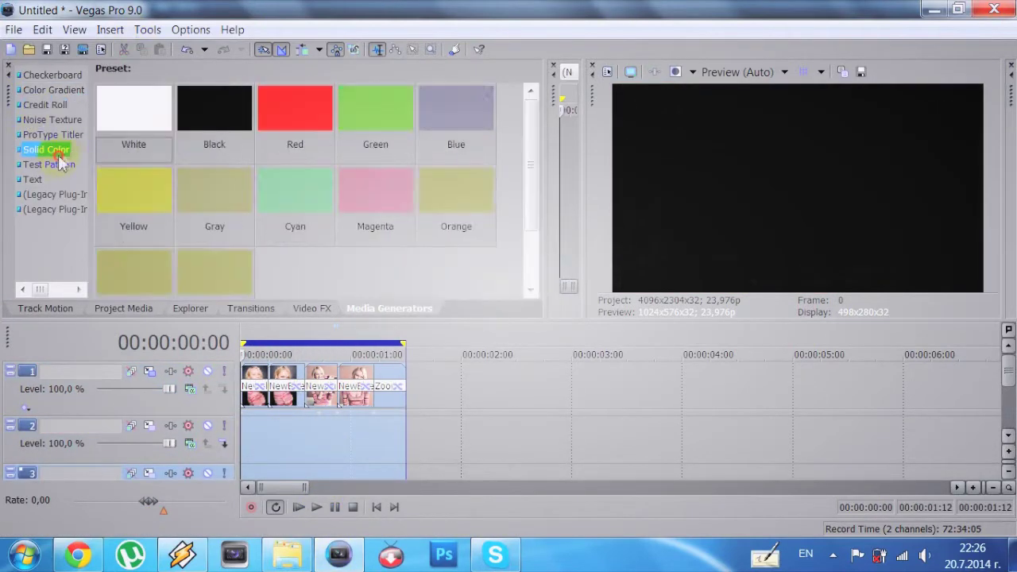
left_click_drag(120, 111, 266, 476)
left_click(740, 164)
scroll(743, 459, "down", 5)
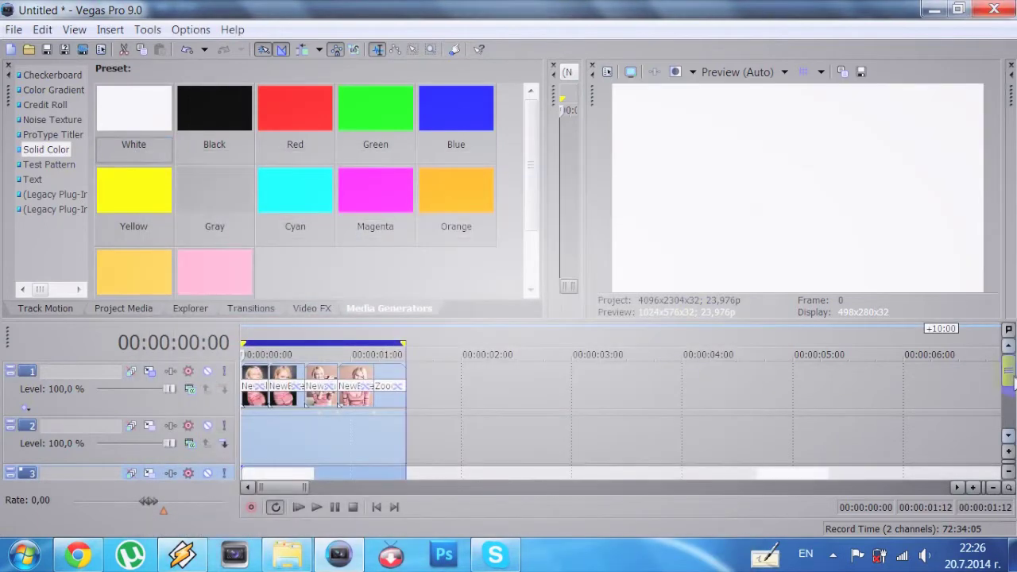
left_click_drag(511, 445, 262, 419)
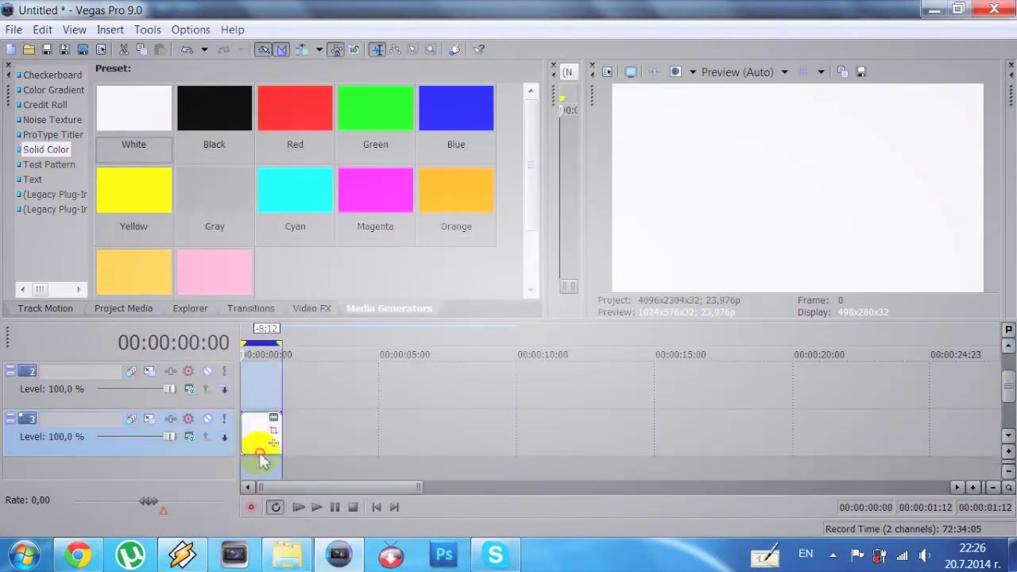
Add a Green Solid Color clip to track 2 and change its colour to R 147, G 255, B 95
scroll(263, 463, "up", 6)
key("space")
left_click_drag(310, 391, 310, 390)
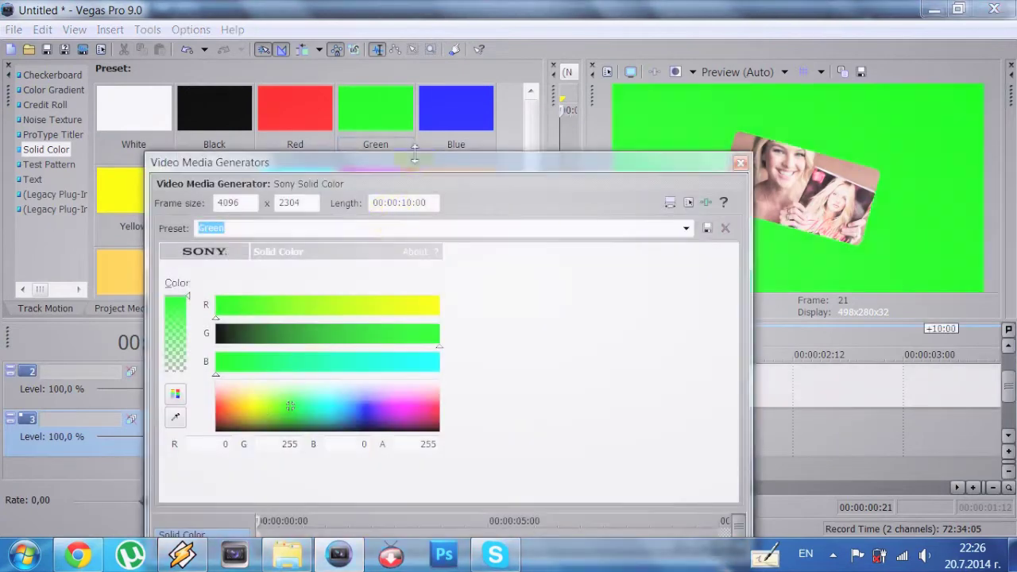
left_click(278, 395)
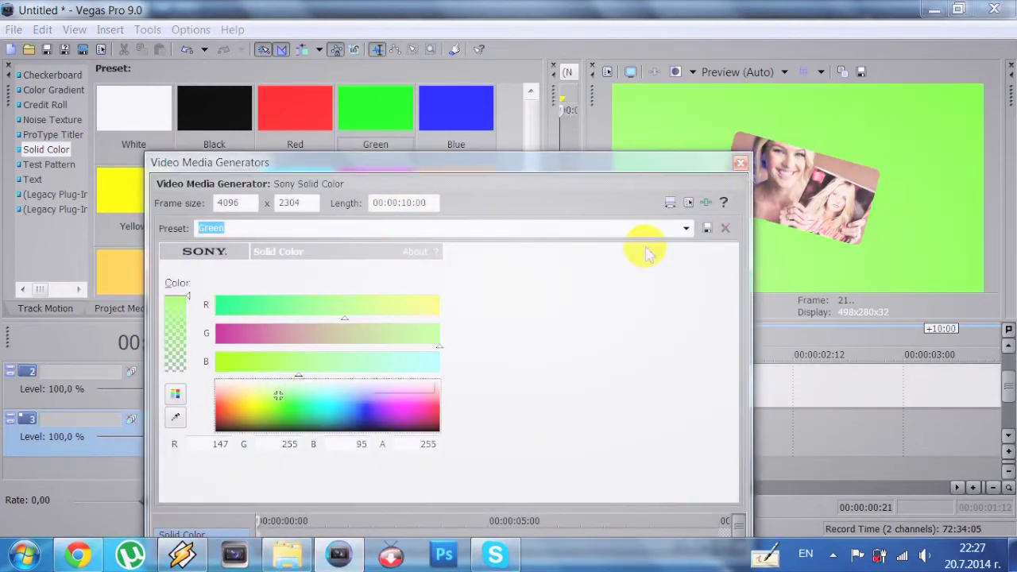
left_click(744, 163)
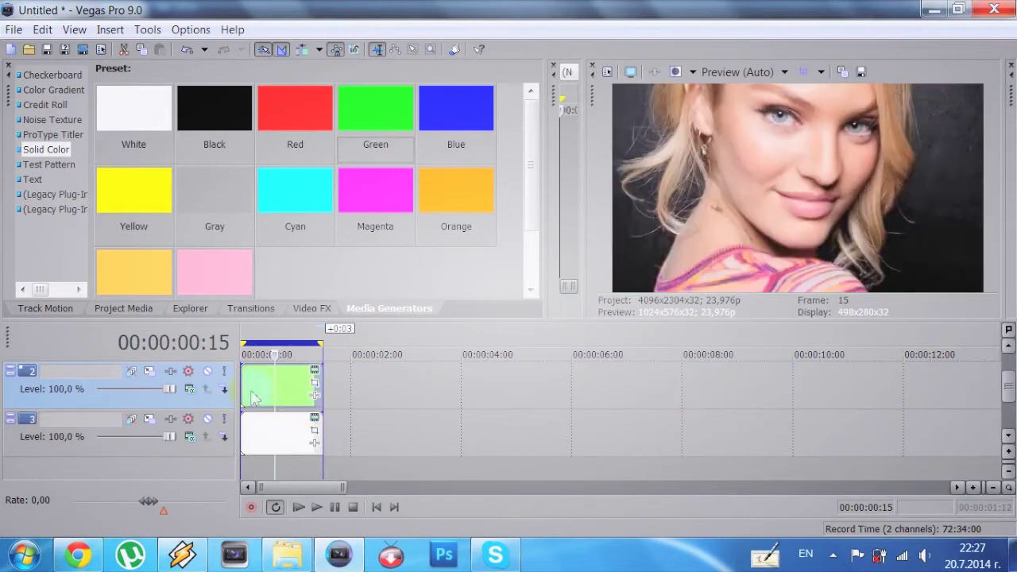
Trim the start of track 2's green clip to 00:00:00:15 and lighten its colour to a paler green
left_click_drag(247, 393, 277, 392)
scroll(1006, 374, "up", 2)
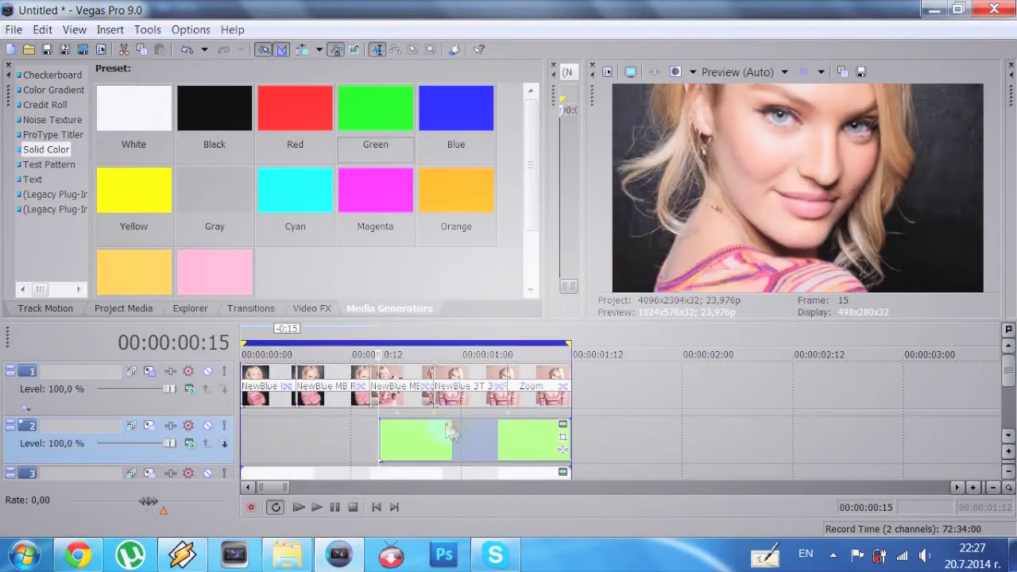
left_click(562, 424)
left_click(273, 390)
left_click(741, 162)
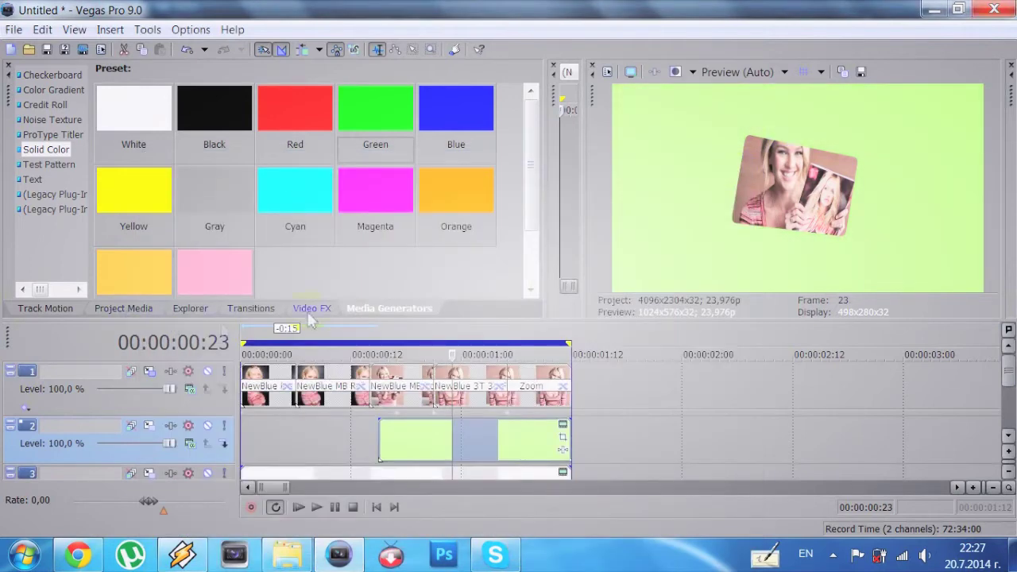
Give the green clip a fade-in of about 8 frames and trim its end to about 00:00:01:06
left_click(313, 309)
left_click_drag(571, 451, 488, 450)
left_click_drag(381, 425, 418, 431)
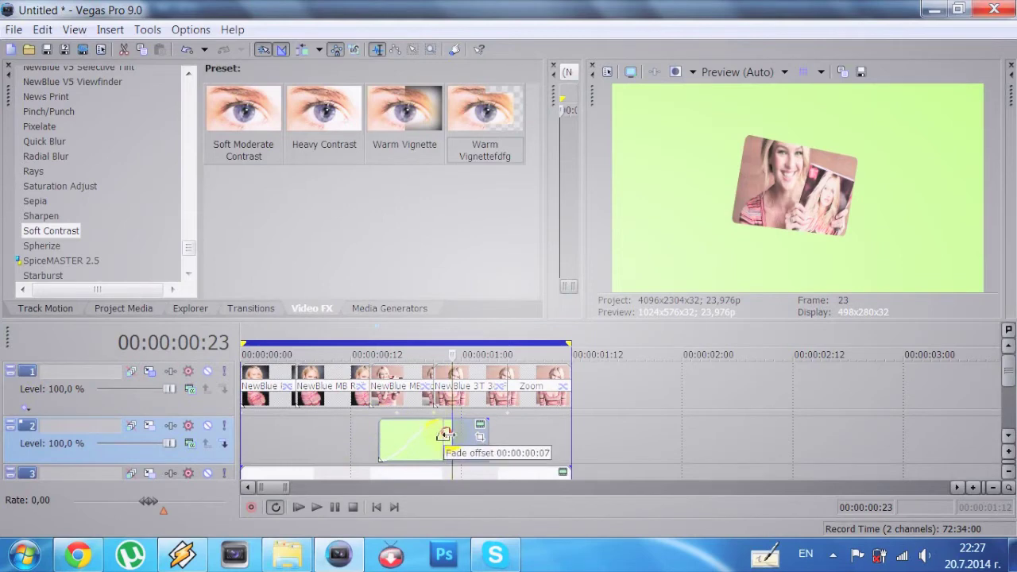
left_click_drag(485, 445, 516, 442)
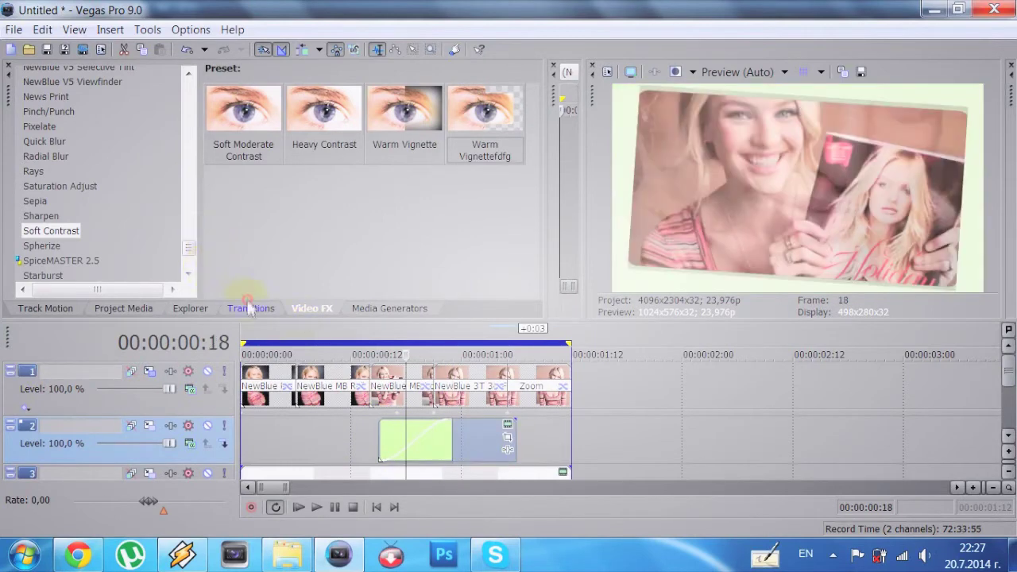
Apply the Iris transition Circle, Out, Center to the green clip's fade-in, with Repeat X and Repeat Y at 10
left_click(249, 308)
left_click(30, 224)
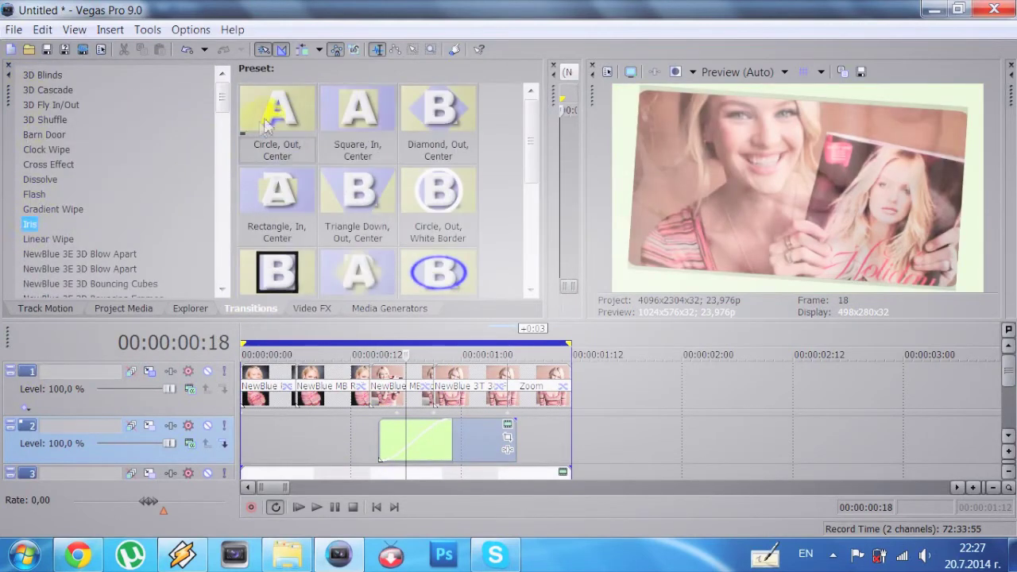
left_click_drag(402, 465, 397, 459)
left_click_drag(337, 352, 441, 352)
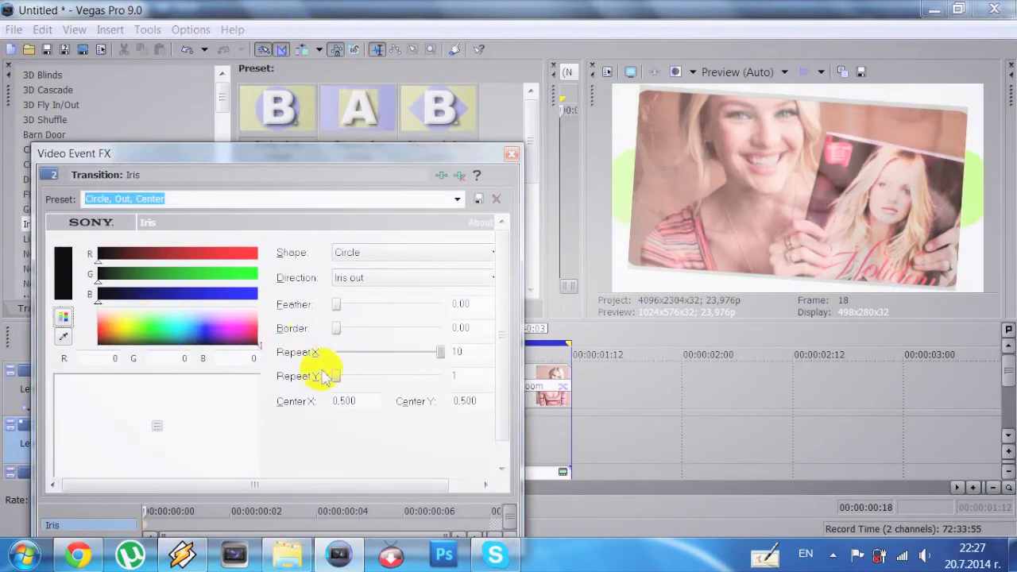
left_click_drag(360, 375, 441, 375)
left_click_drag(336, 328, 344, 328)
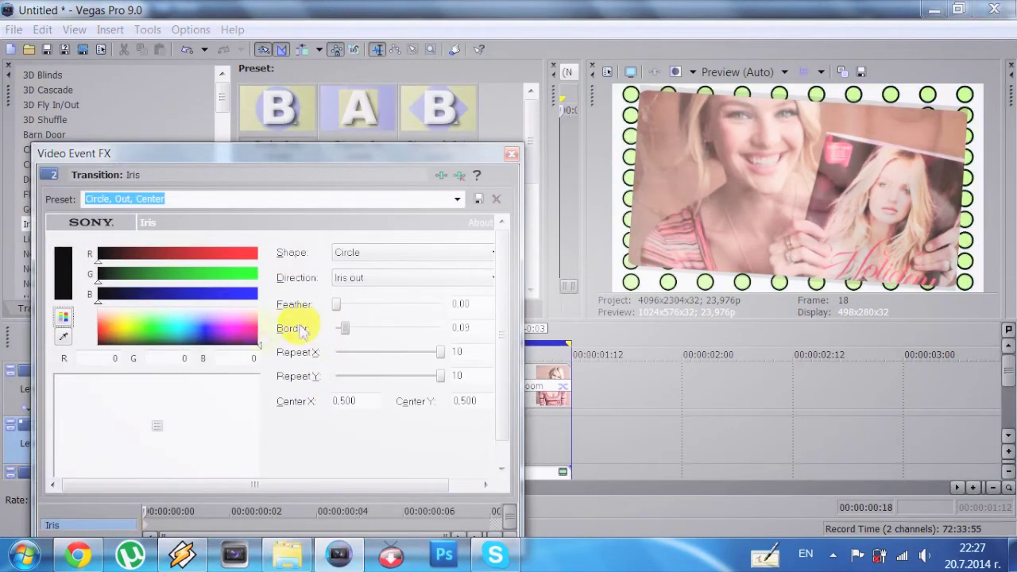
left_click(512, 153)
Paste a copy of the green clip on track 2 from about frame 22, overlapping the original, and trim its end to 00:00:01:12
right_click(477, 431)
left_click(522, 179)
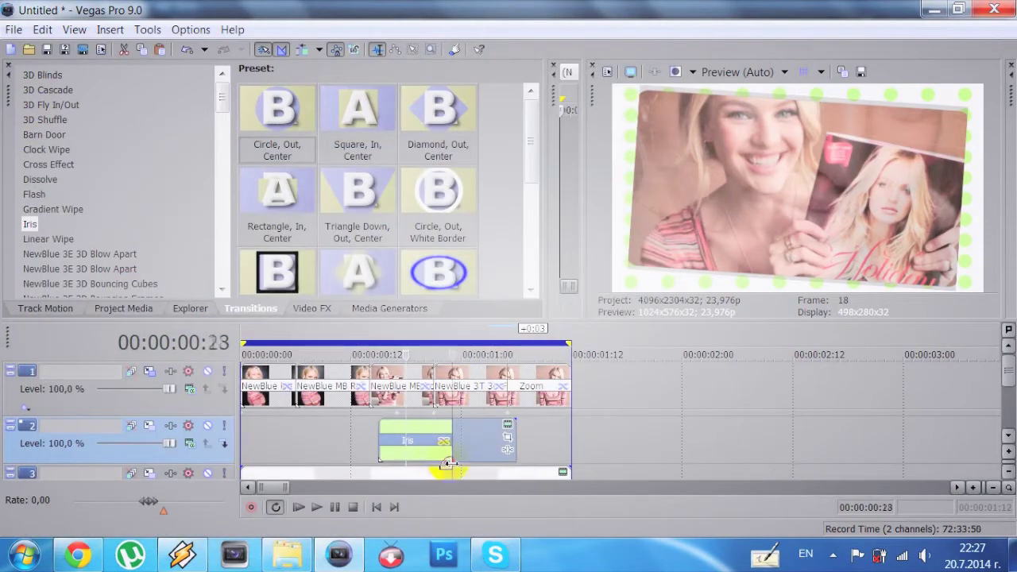
left_click(449, 463)
right_click(556, 445)
left_click(598, 241)
key("Return")
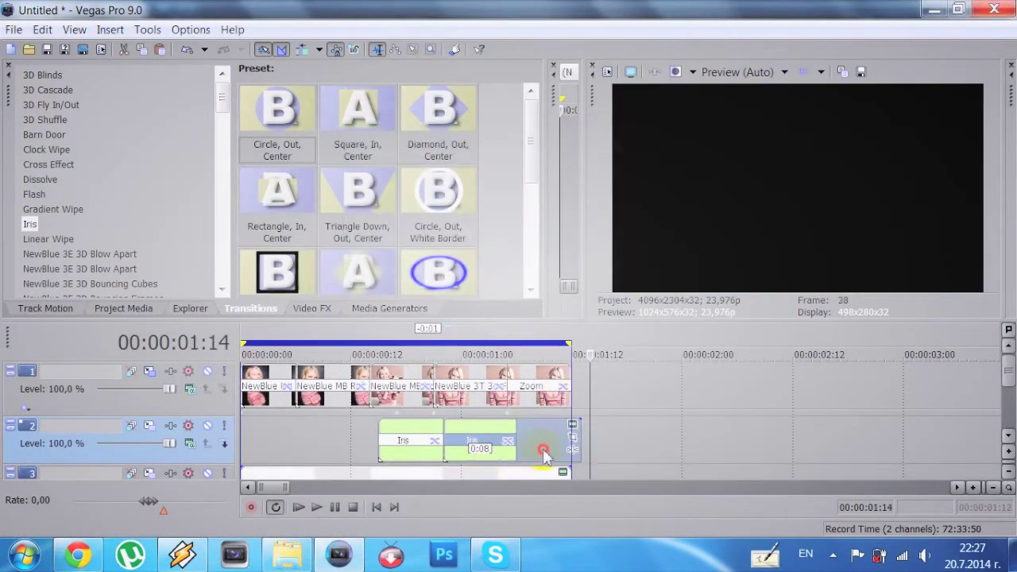
left_click_drag(579, 449, 570, 450)
left_click(535, 449)
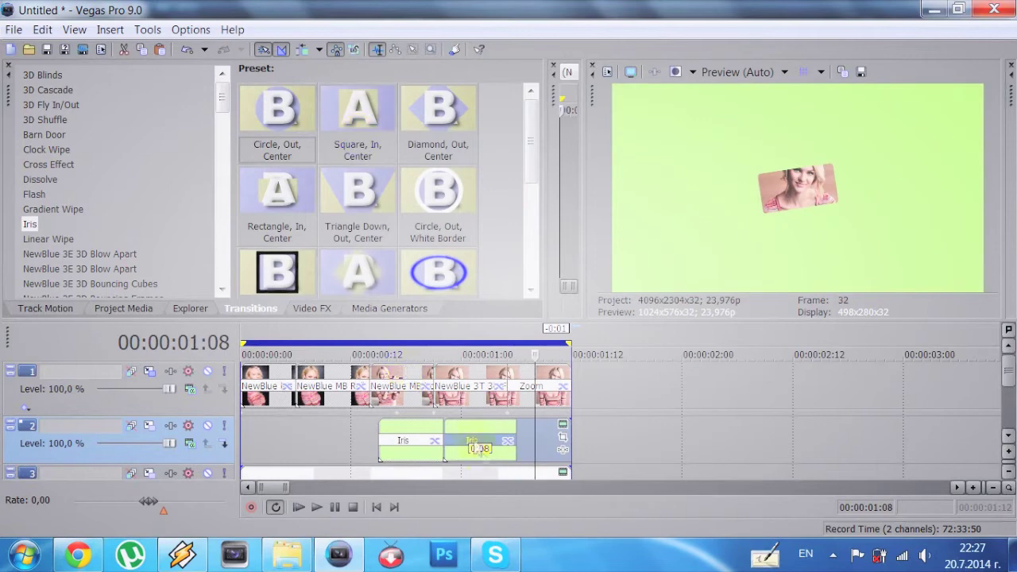
Set the overlap's Iris transition on track 2 to Diamond, Out, Center with Repeat X 4, Repeat Y 3 and a white border colour
left_click(480, 446)
scroll(439, 239, "down", 1)
scroll(441, 239, "up", 1)
left_click_drag(488, 429, 487, 429)
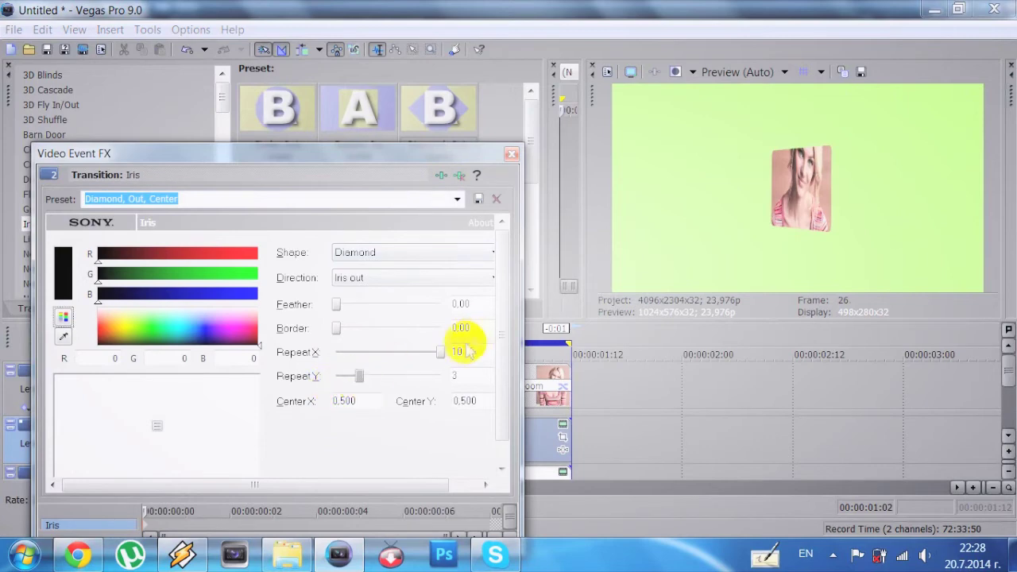
left_click_drag(337, 328, 372, 328)
left_click_drag(440, 352, 327, 350)
left_click_drag(216, 329, 254, 286)
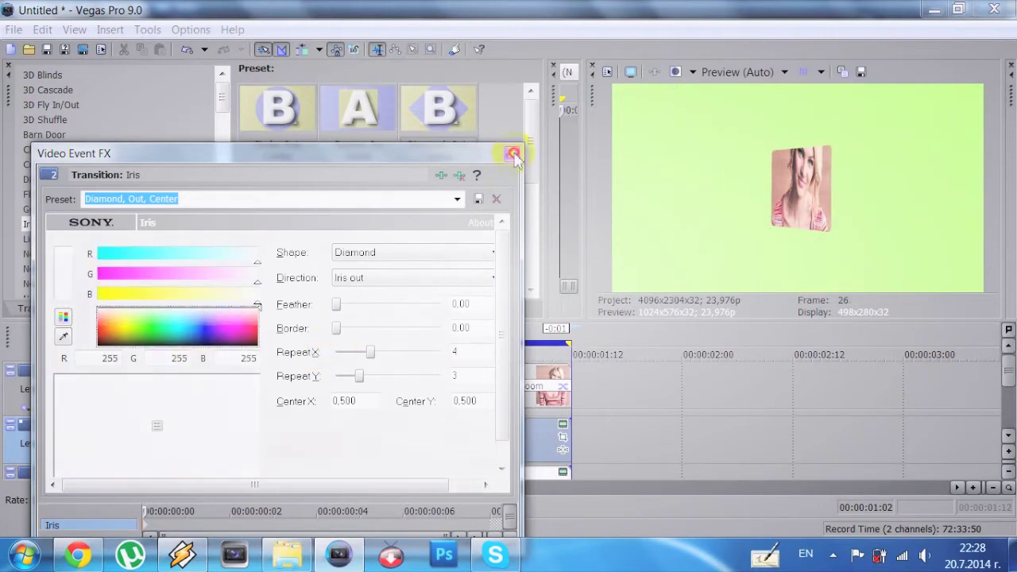
left_click(513, 153)
Change the second solid colour clip on track 2 to pale orange, R 255, G 220, B 168
left_click(563, 426)
left_click_drag(256, 409, 237, 388)
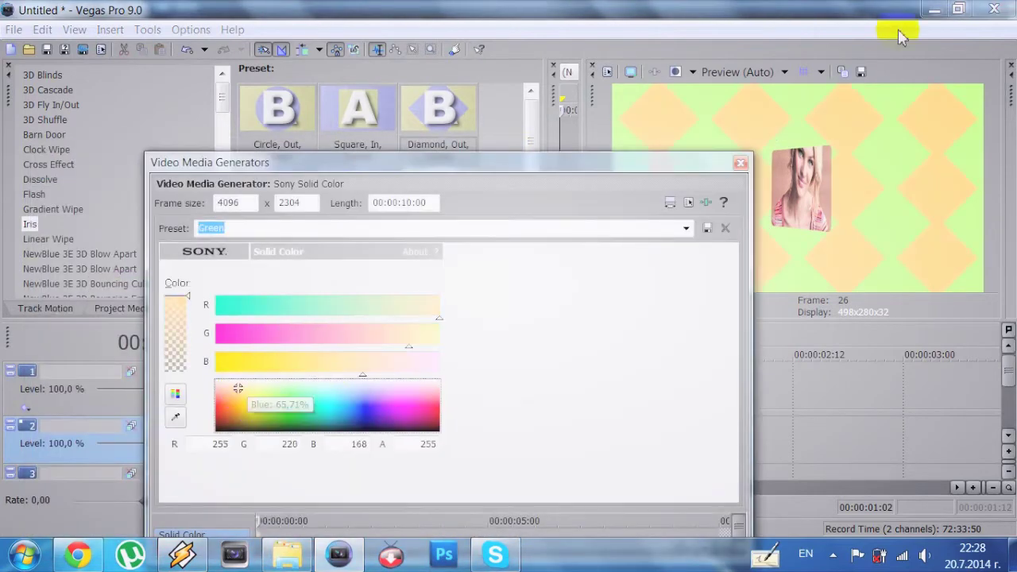
left_click(740, 163)
Give the diamond Iris transition on track 2 a thin border of about 0.02
left_click(561, 429)
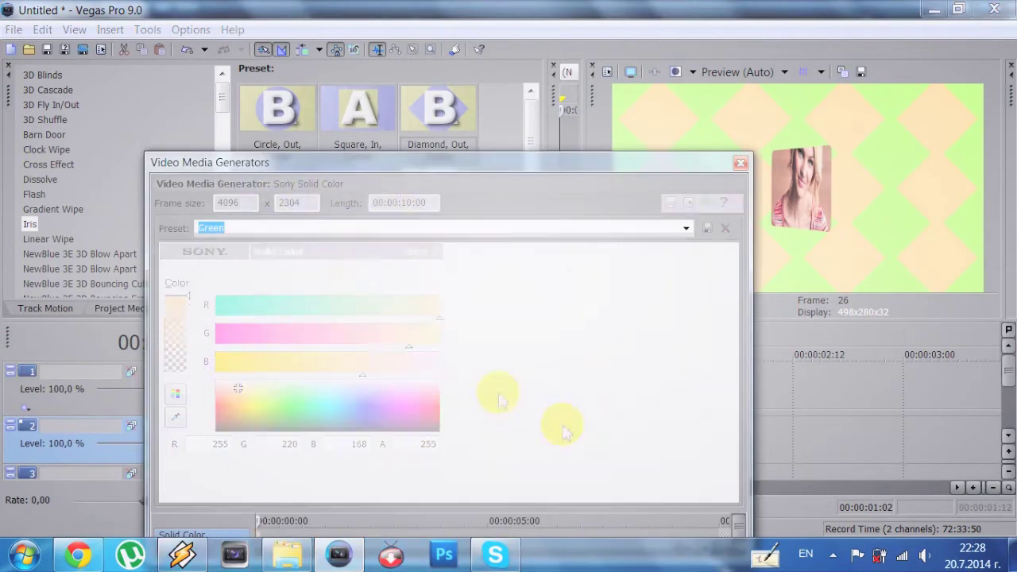
left_click(741, 163)
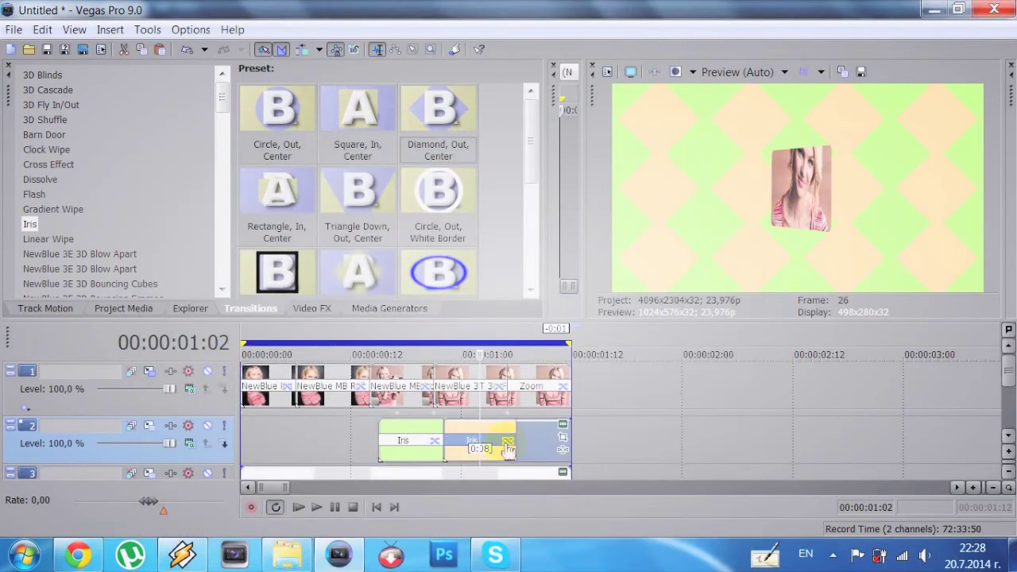
left_click(498, 443)
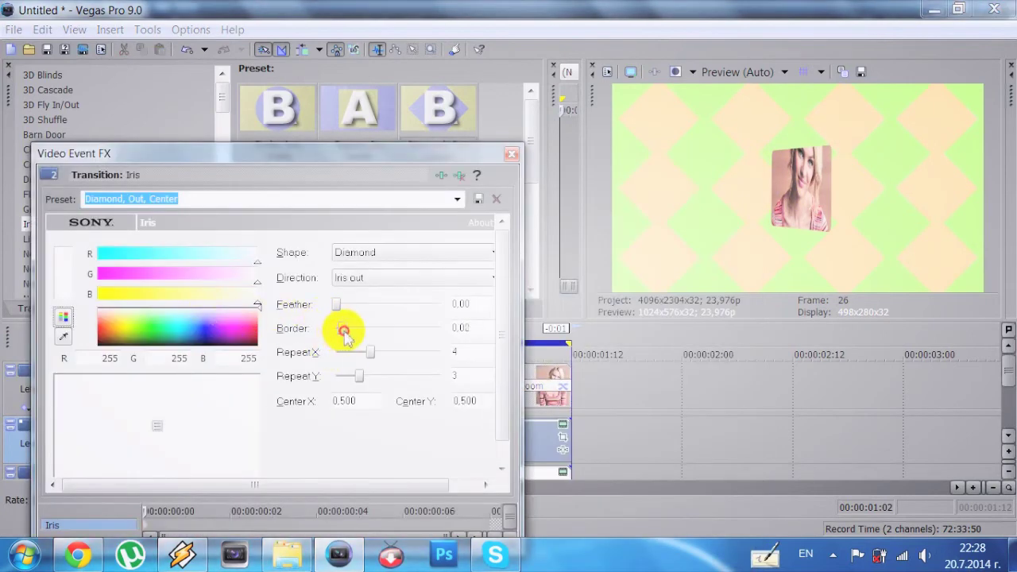
left_click(511, 154)
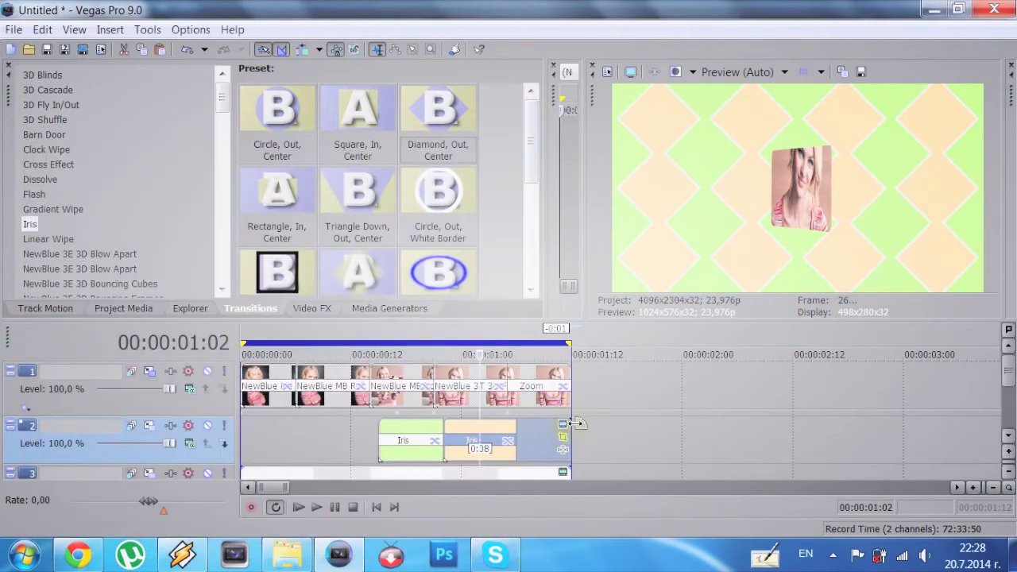
Add a Circle, Out, Center Iris transition to the end of the orange clip with Repeat X 3 and Repeat Y 4
left_click_drag(360, 140, 363, 145)
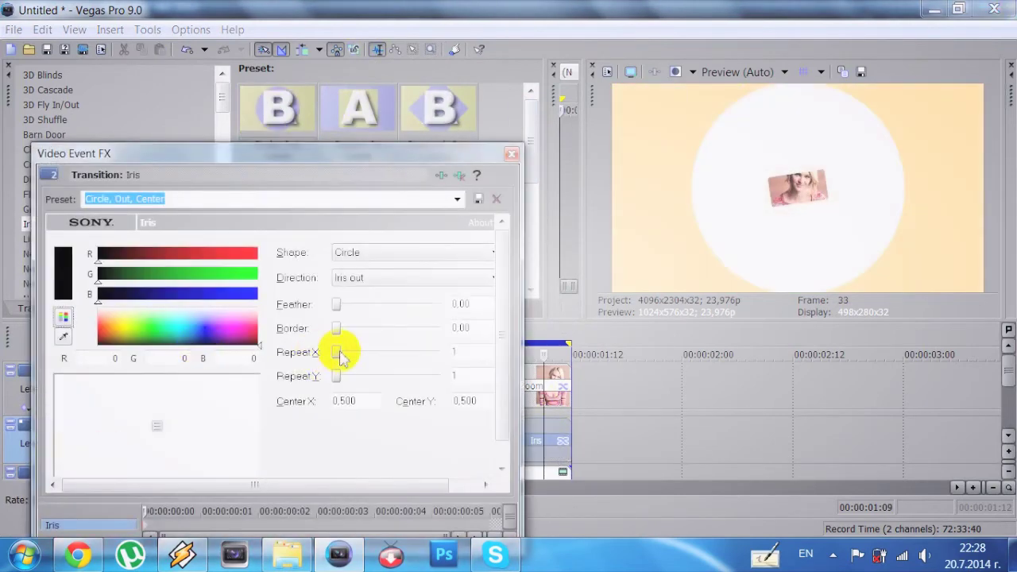
left_click_drag(339, 352, 378, 370)
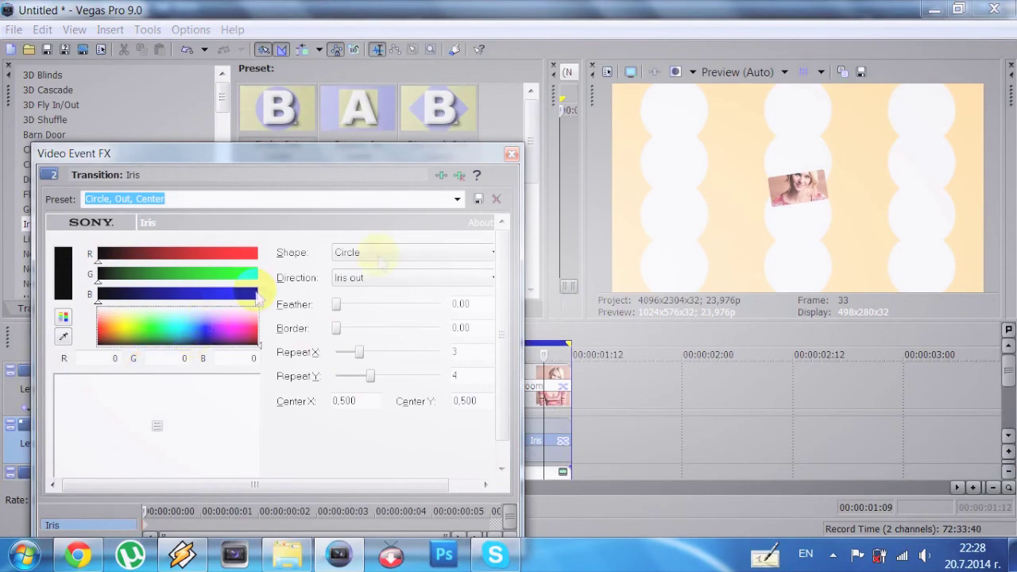
left_click(512, 153)
Play back the sequence to check the Iris backgrounds and place the cursor at 00:00:00:22
left_click(318, 507)
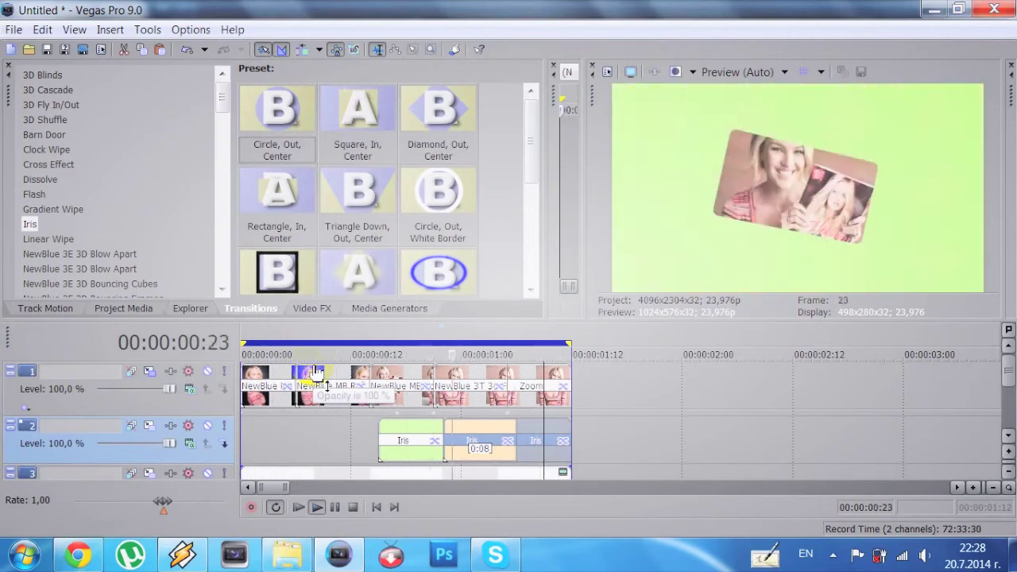
left_click(354, 509)
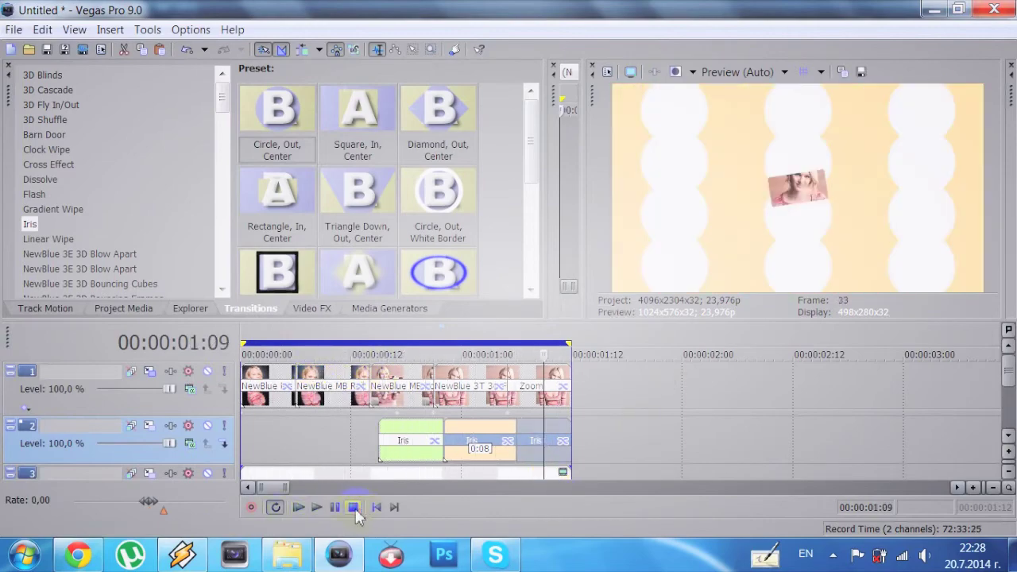
left_click(444, 421)
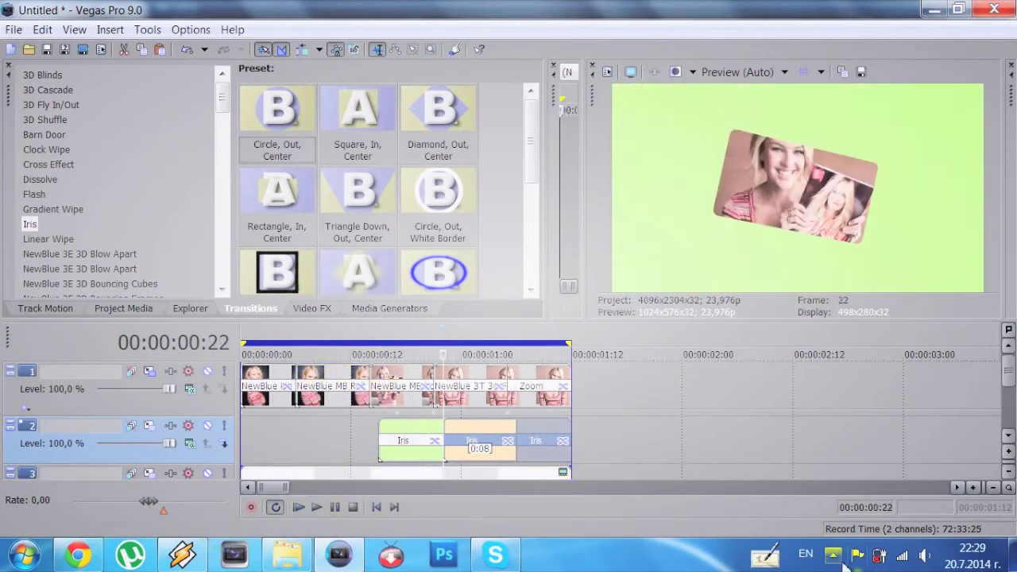